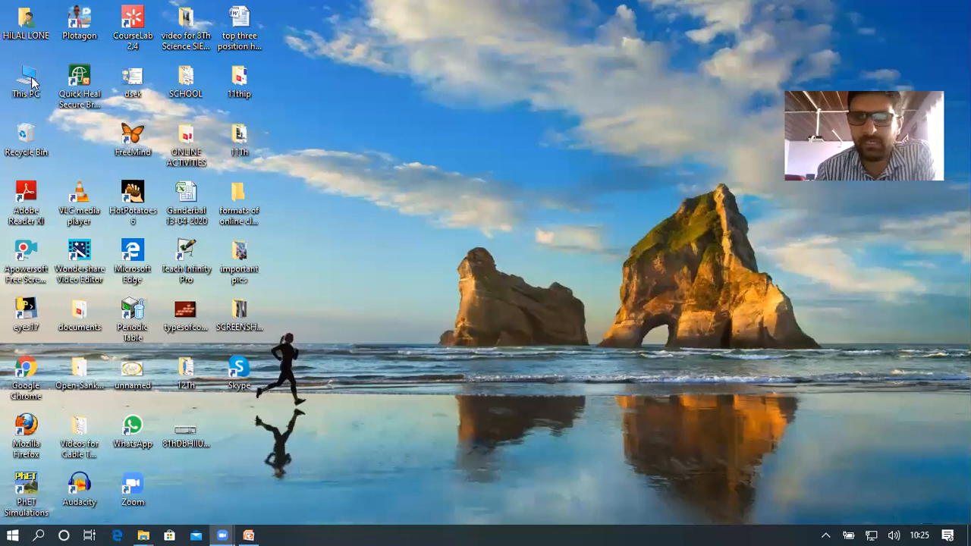
Step: Open USB Drive (G:) from This PC and browse through its folders and files down to the end of the list
{"action": "left_click", "coordinate": [32, 82]}
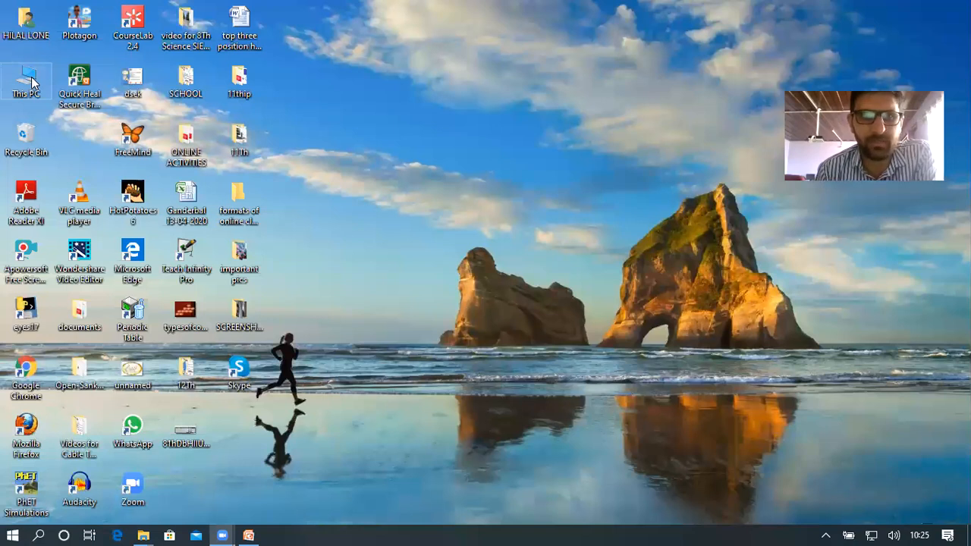
{"action": "right_click", "coordinate": [32, 82]}
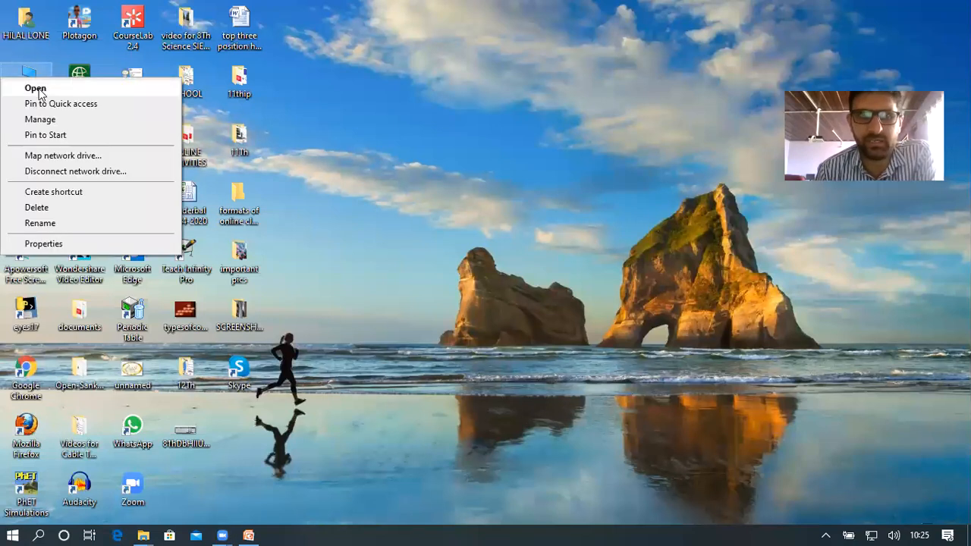
{"action": "left_click", "coordinate": [36, 89]}
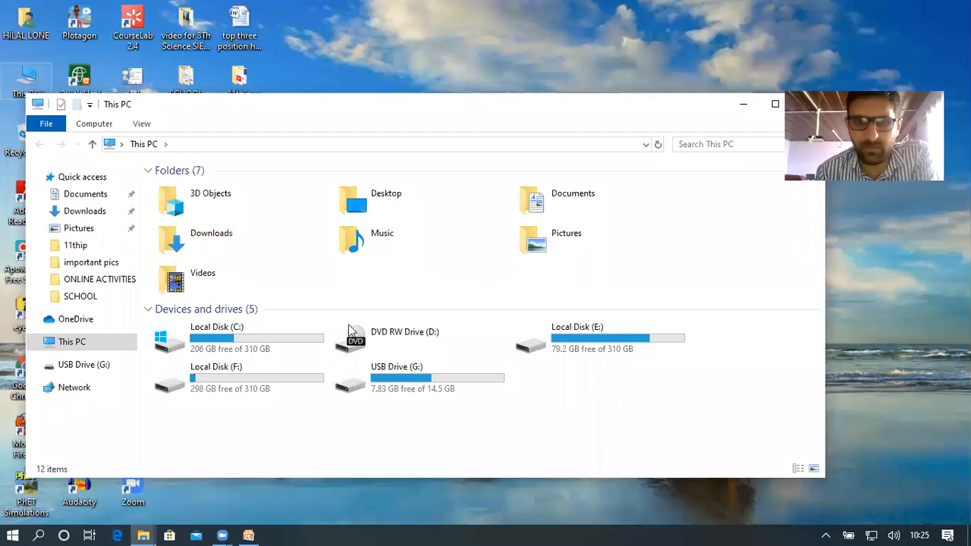
{"action": "left_click", "coordinate": [406, 376]}
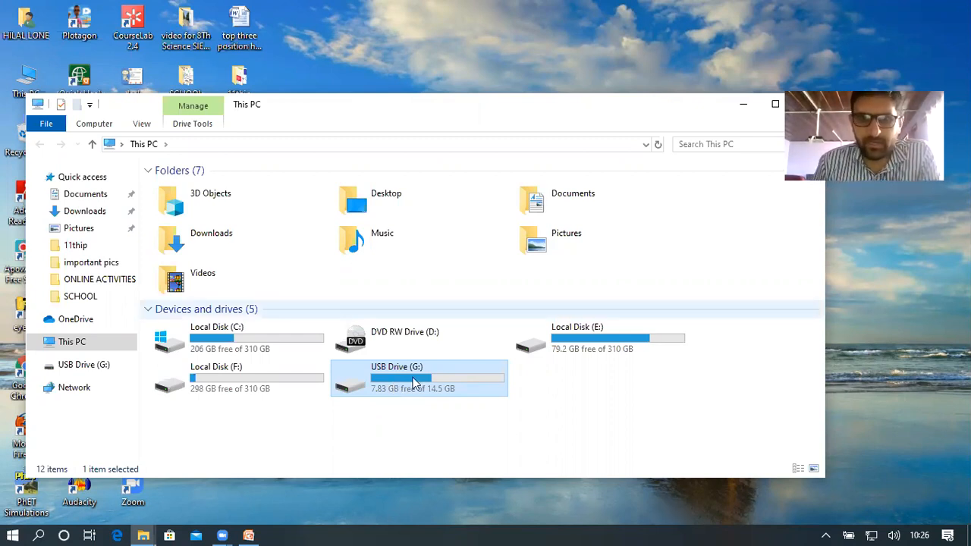
{"action": "mouse_move", "coordinate": [406, 377]}
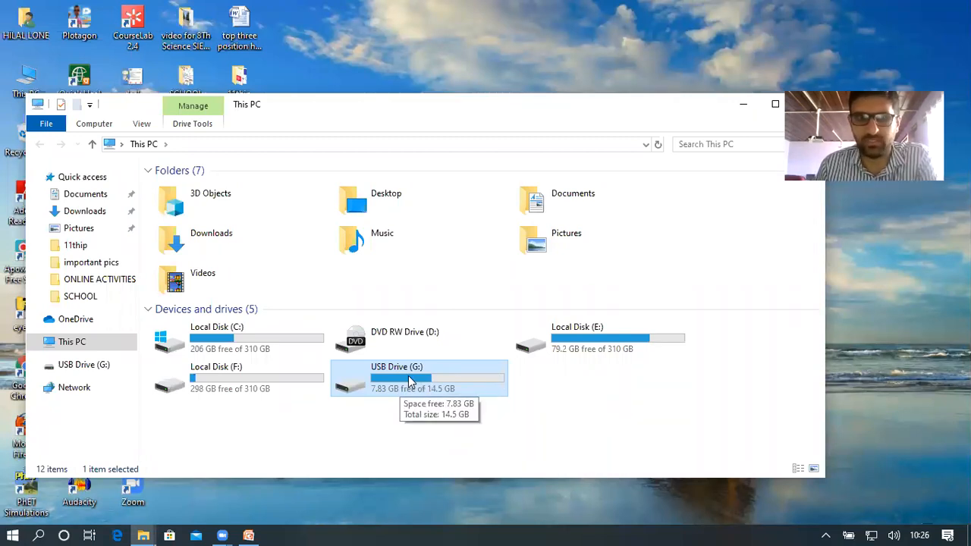
{"action": "double_click", "coordinate": [408, 377]}
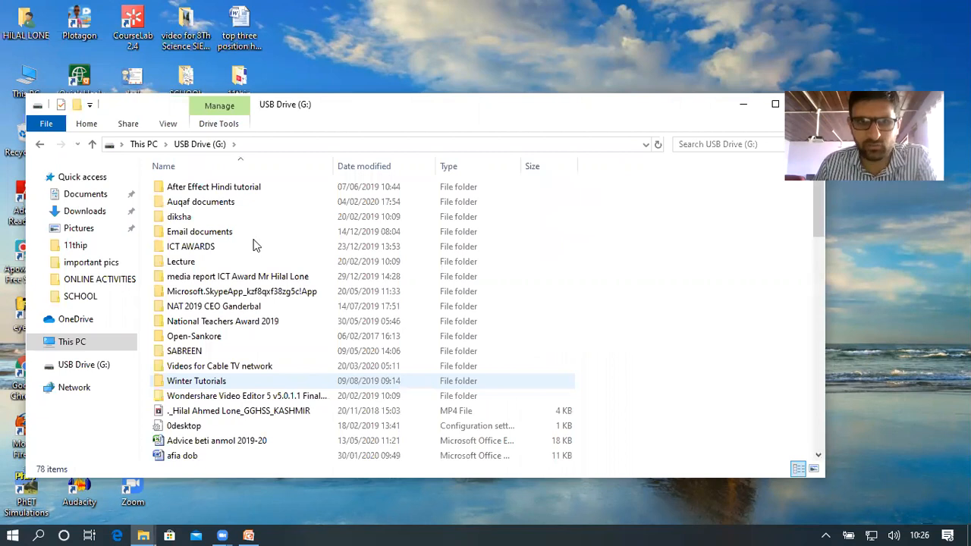
{"action": "scroll", "coordinate": [254, 248], "scroll_direction": "down", "scroll_amount": 3}
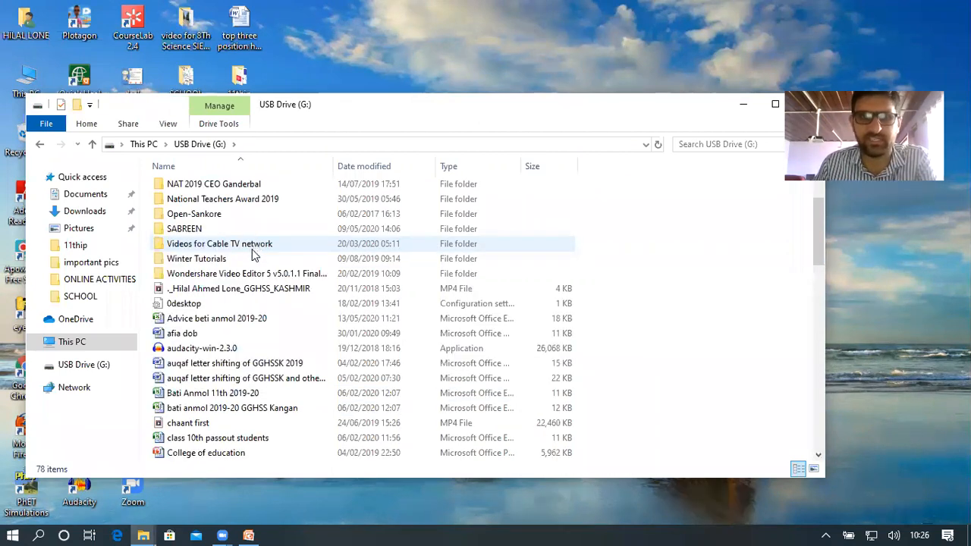
{"action": "scroll", "coordinate": [254, 258], "scroll_direction": "down", "scroll_amount": 3}
{"action": "scroll", "coordinate": [254, 262], "scroll_direction": "down", "scroll_amount": 4}
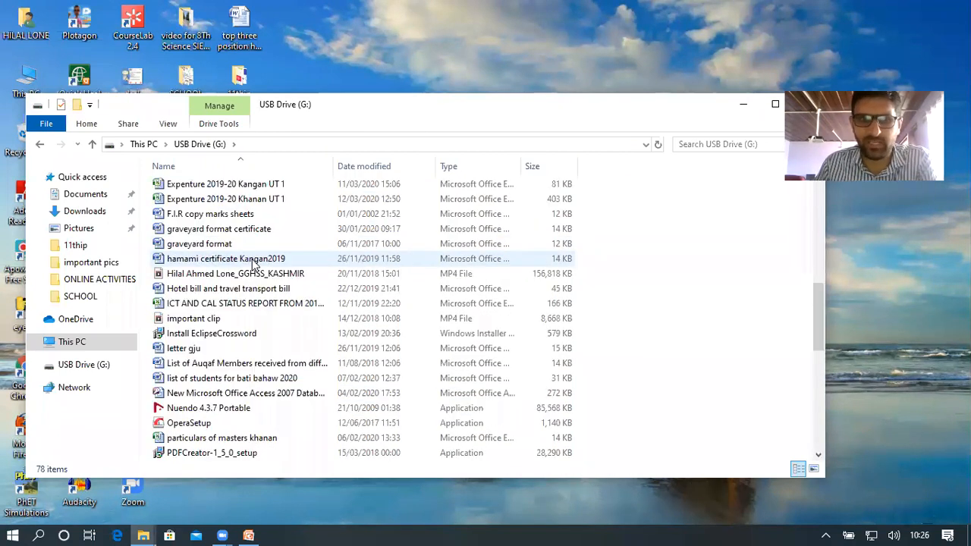
{"action": "scroll", "coordinate": [254, 264], "scroll_direction": "down", "scroll_amount": 7}
{"action": "scroll", "coordinate": [254, 262], "scroll_direction": "down", "scroll_amount": 1}
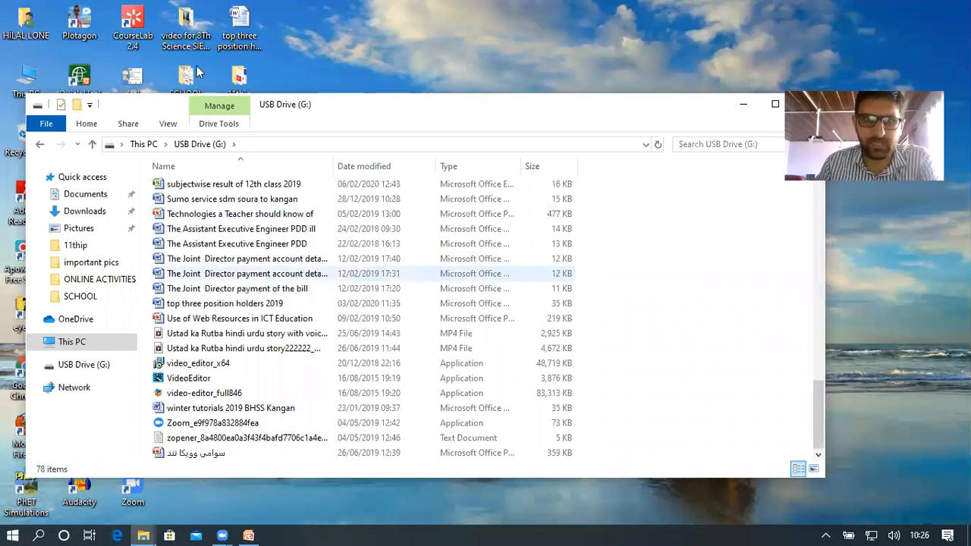
Step: Return to the desktop and copy the "top three position holders 2019" Word document
{"action": "left_click", "coordinate": [241, 23]}
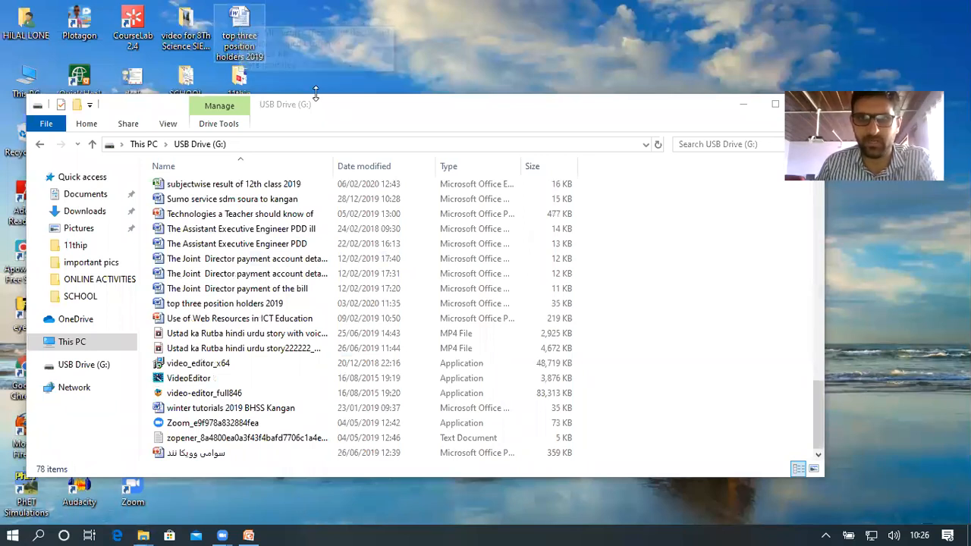
{"action": "left_click", "coordinate": [733, 108]}
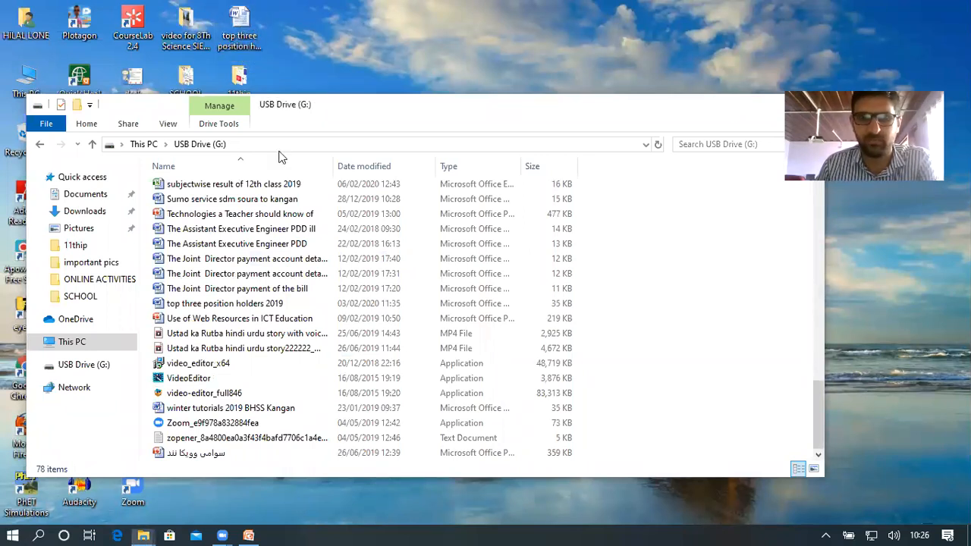
{"action": "key", "text": "super+d"}
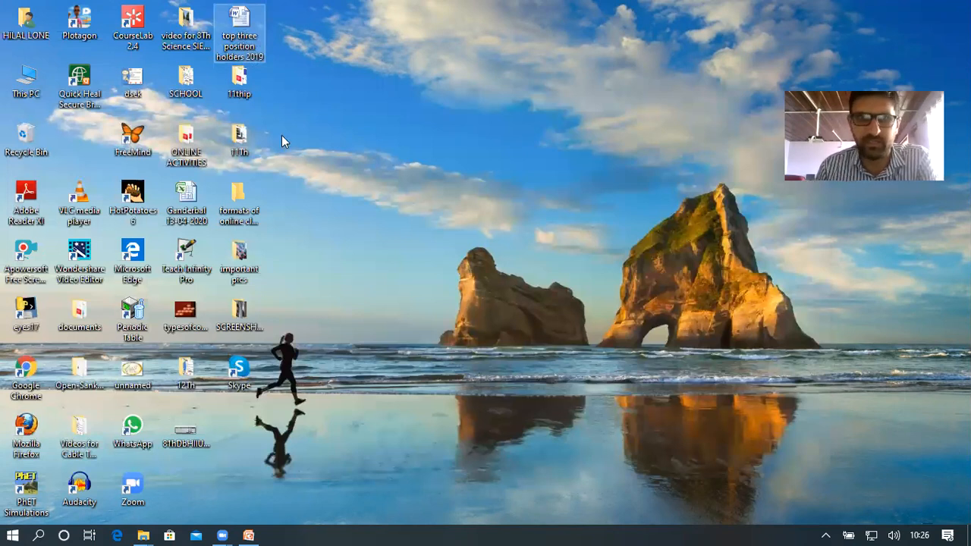
{"action": "right_click", "coordinate": [241, 21]}
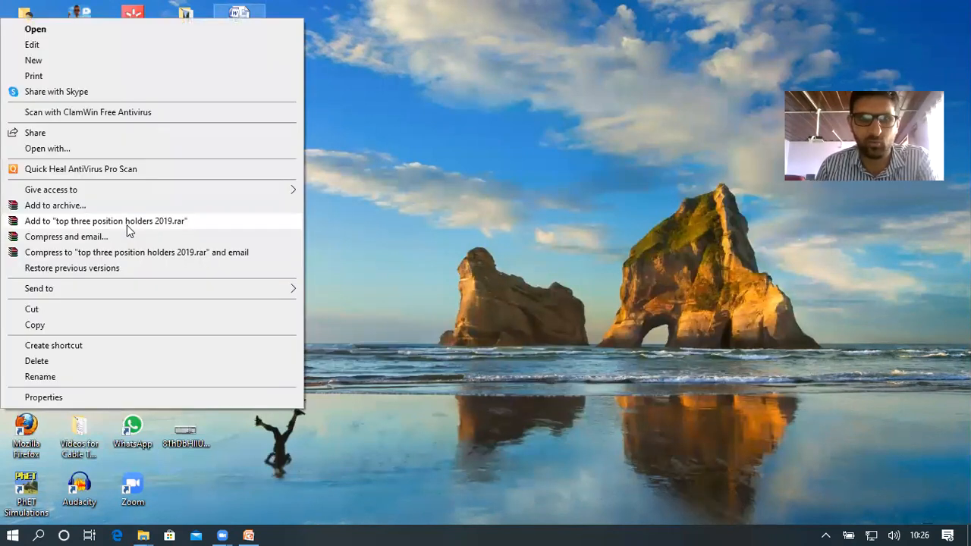
{"action": "left_click", "coordinate": [60, 327]}
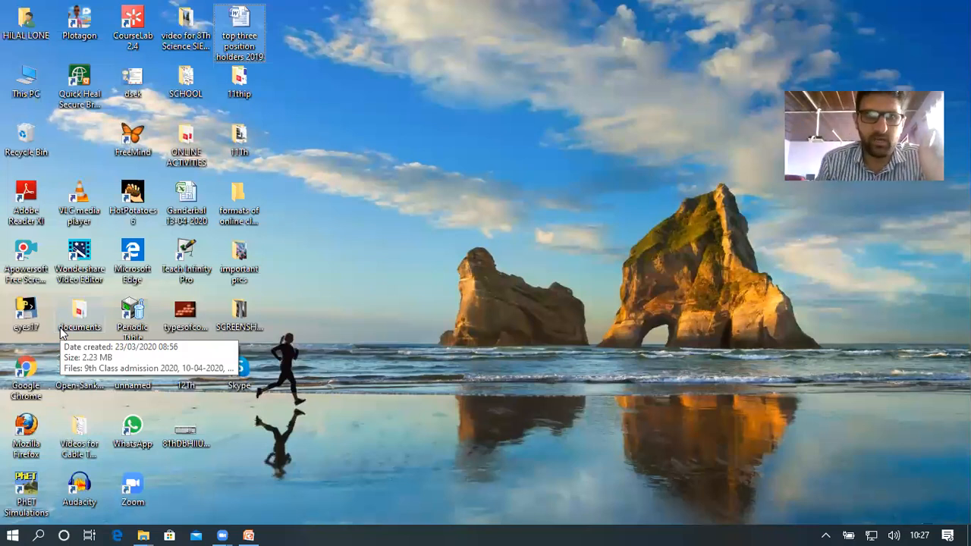
{"action": "right_click", "coordinate": [233, 23]}
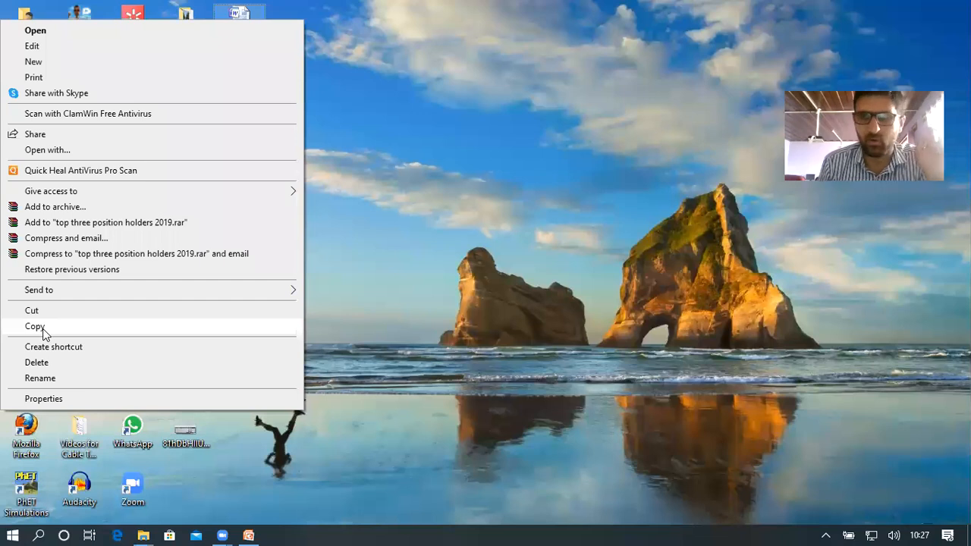
{"action": "left_click", "coordinate": [43, 328]}
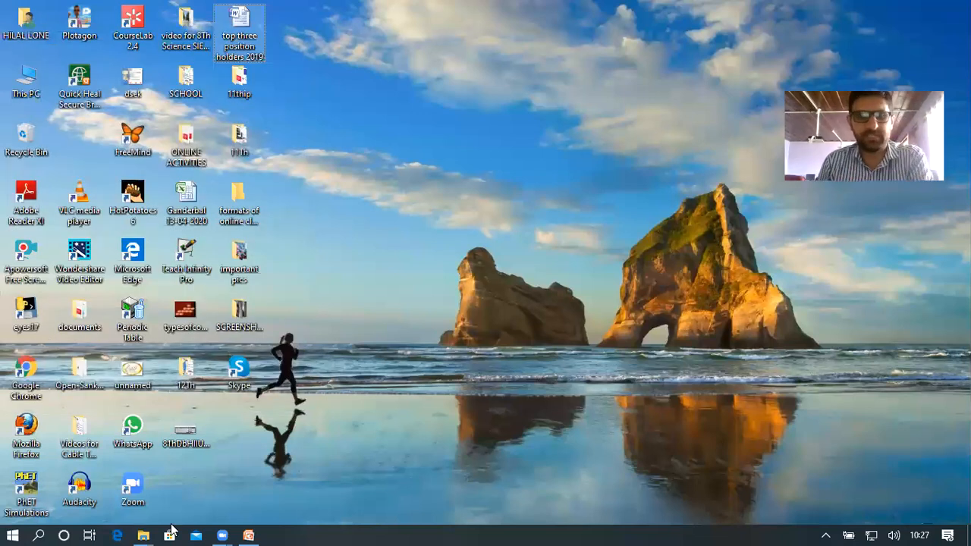
Step: Open USB Drive (G:) from This PC and paste the copied document into its root folder
{"action": "double_click", "coordinate": [27, 79]}
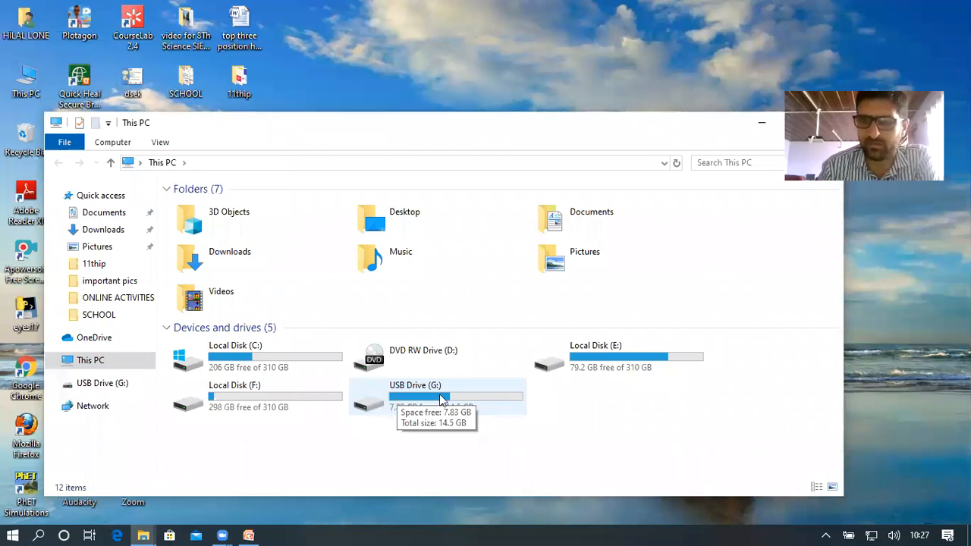
{"action": "left_click", "coordinate": [410, 398]}
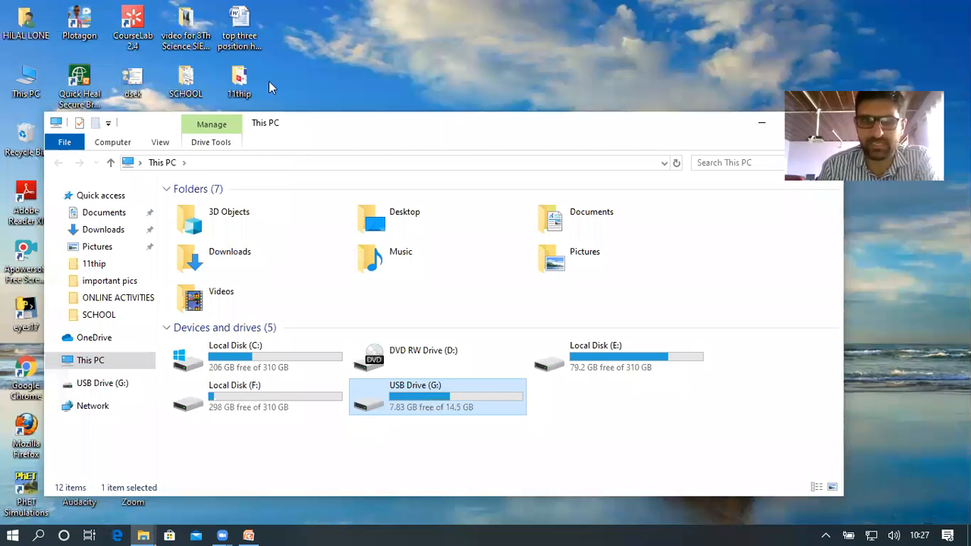
{"action": "right_click", "coordinate": [418, 397]}
{"action": "left_click", "coordinate": [250, 127]}
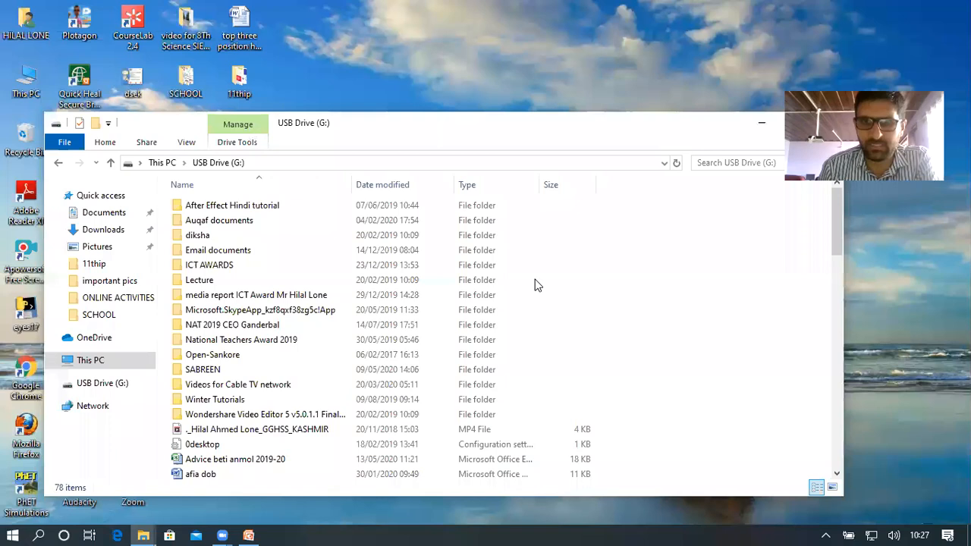
{"action": "right_click", "coordinate": [614, 271]}
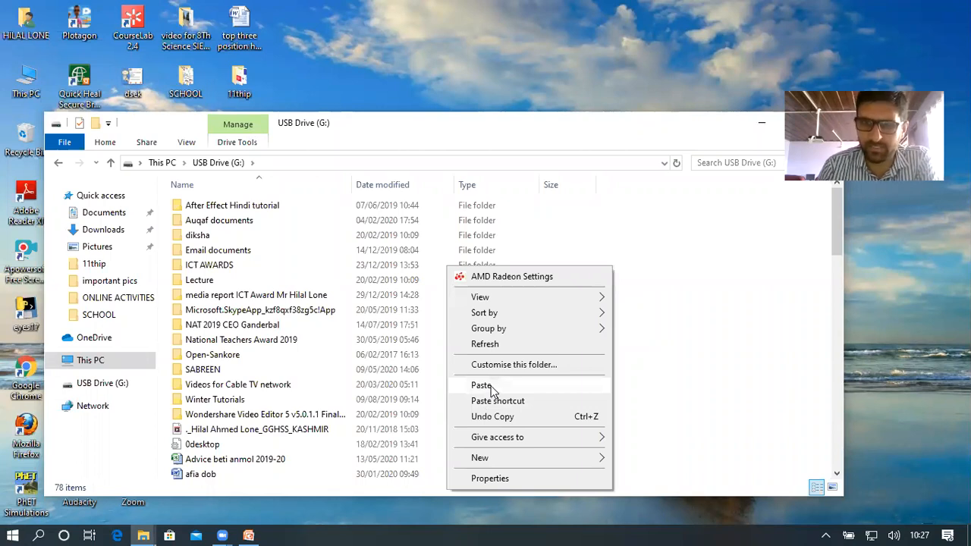
{"action": "left_click", "coordinate": [491, 390]}
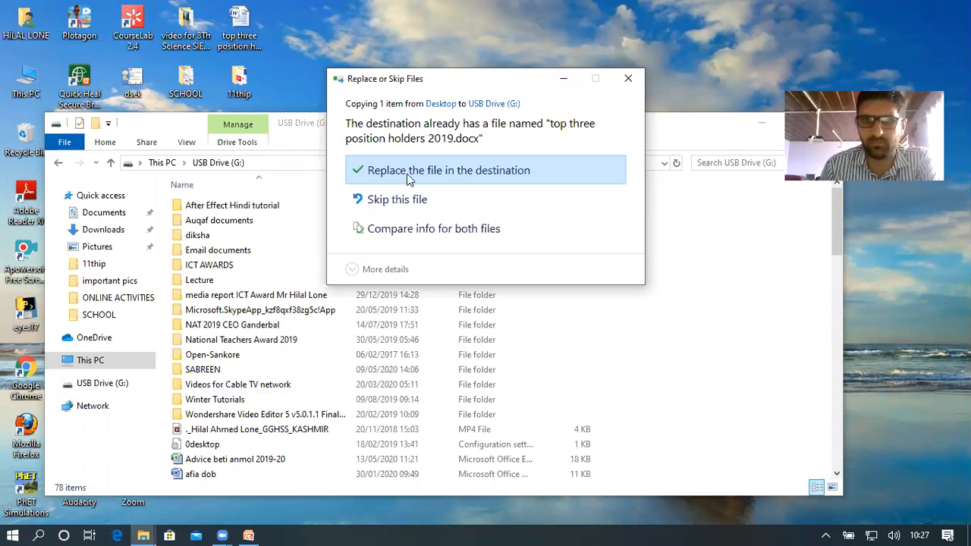
Step: Copy the 11thip folder from the desktop and paste it into USB Drive (G:)
{"action": "right_click", "coordinate": [249, 72]}
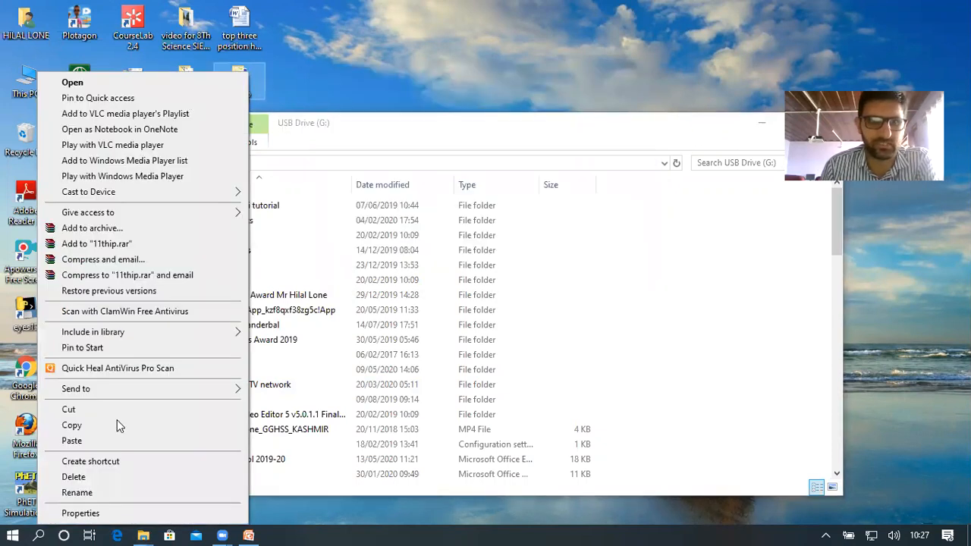
{"action": "left_click", "coordinate": [77, 428]}
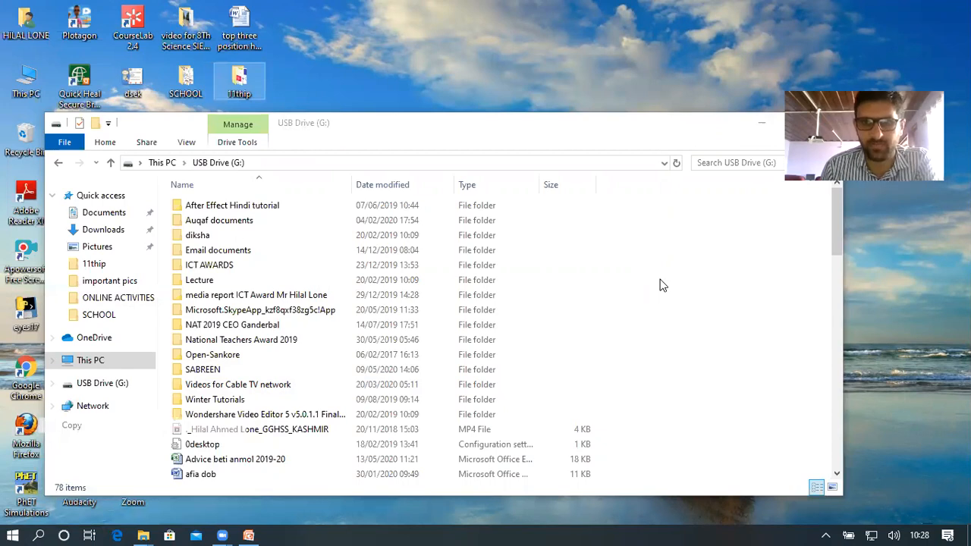
{"action": "right_click", "coordinate": [673, 242]}
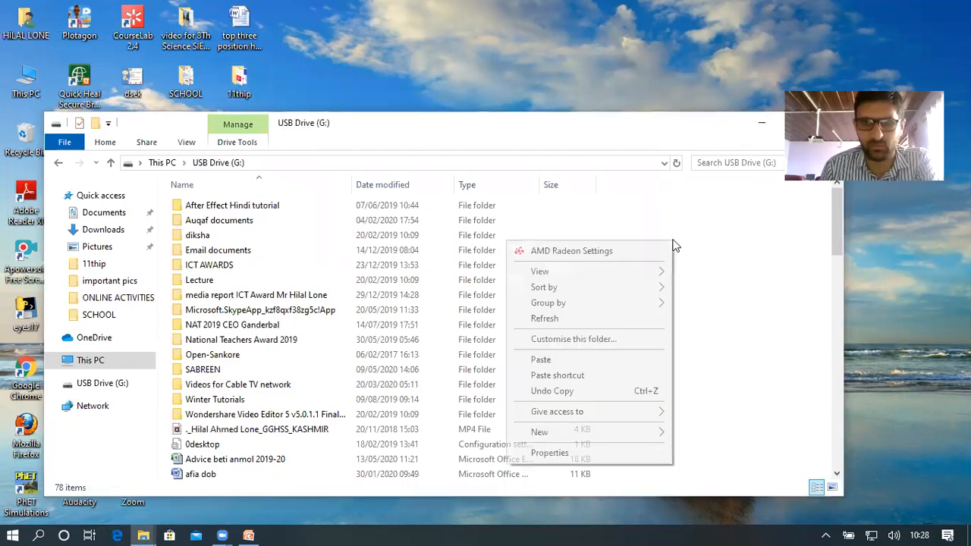
{"action": "left_click", "coordinate": [542, 360]}
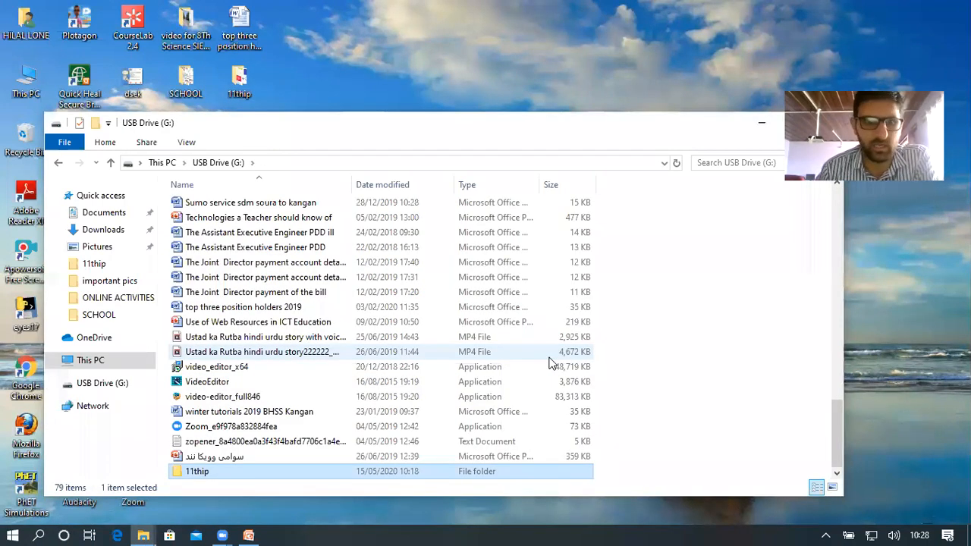
Step: Find the pasted 11thip folder on USB Drive (G:), open it to check its contents, and return to the drive
{"action": "scroll", "coordinate": [262, 360], "scroll_direction": "up", "scroll_amount": 5}
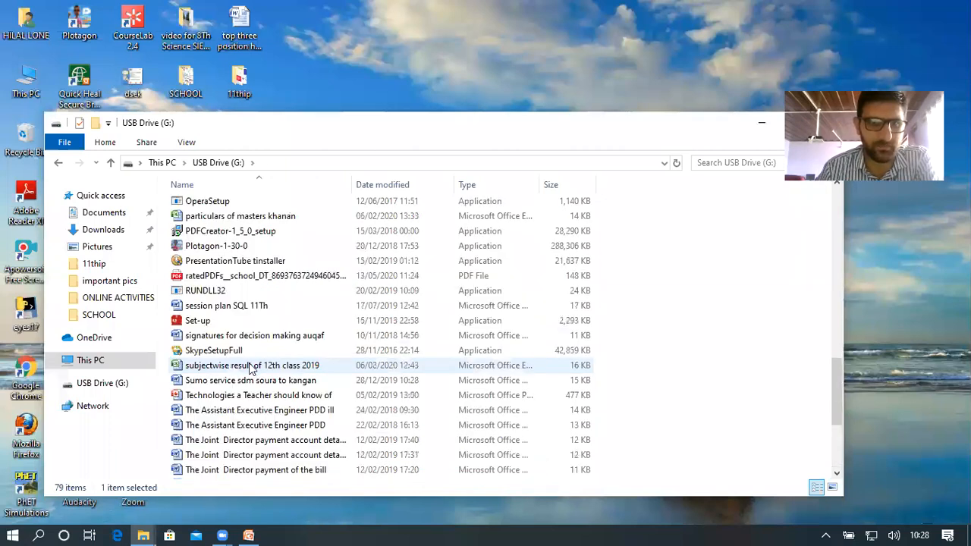
{"action": "scroll", "coordinate": [250, 365], "scroll_direction": "up", "scroll_amount": 10}
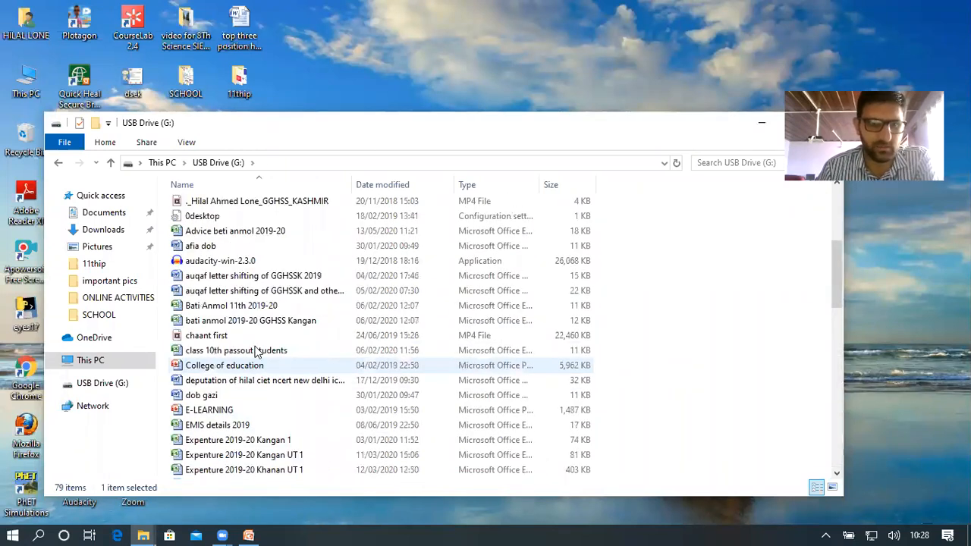
{"action": "scroll", "coordinate": [258, 353], "scroll_direction": "up", "scroll_amount": 5}
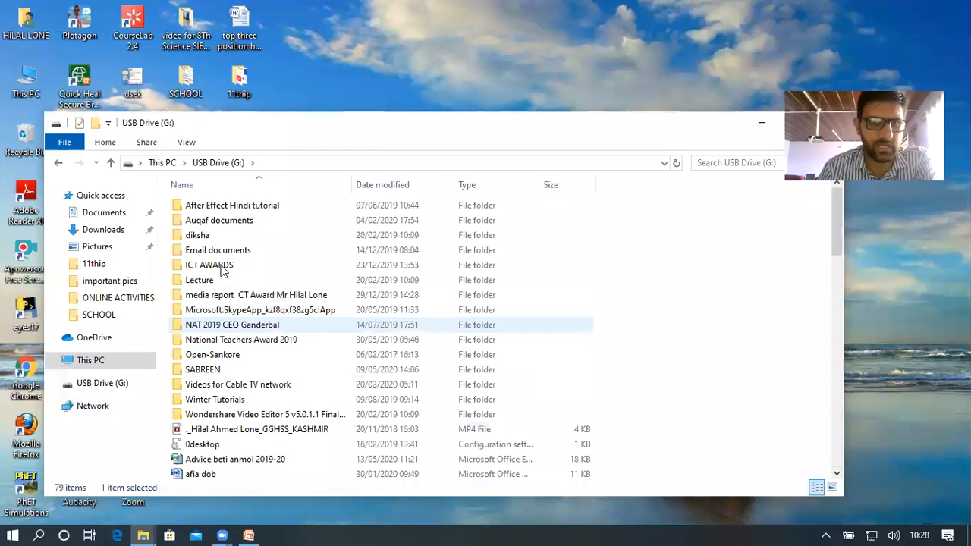
{"action": "key", "text": "Down"}
{"action": "key", "text": "Down"}
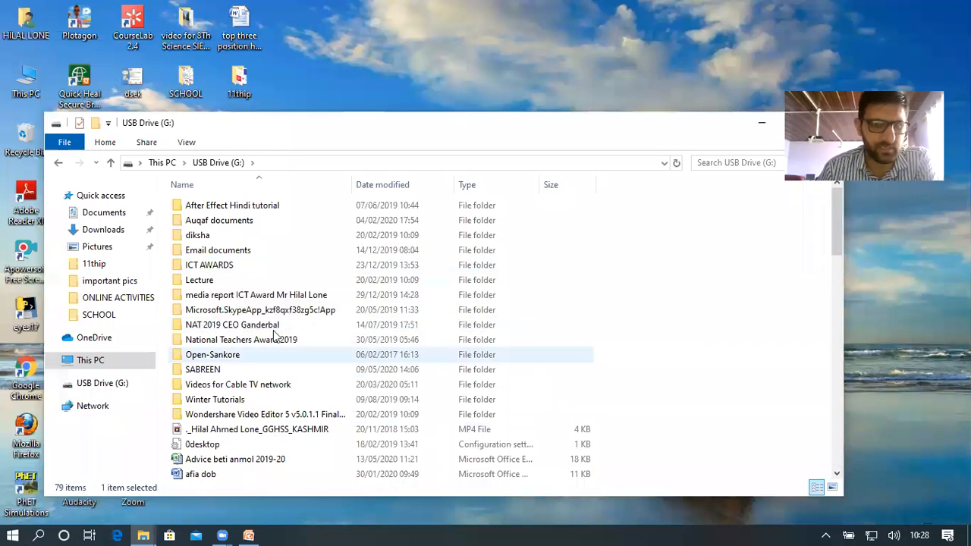
{"action": "key", "text": "Up"}
{"action": "key", "text": "Up"}
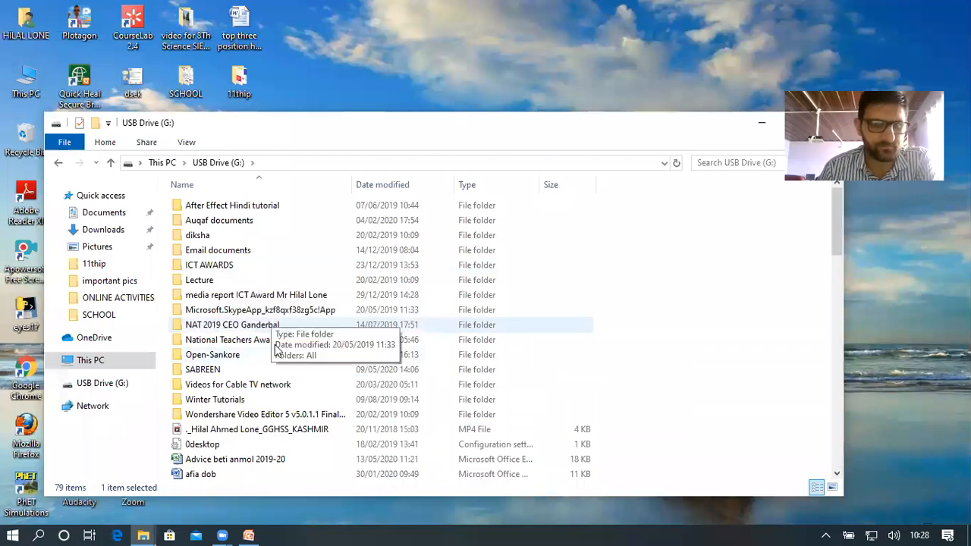
{"action": "left_click", "coordinate": [213, 255]}
{"action": "key", "text": "End"}
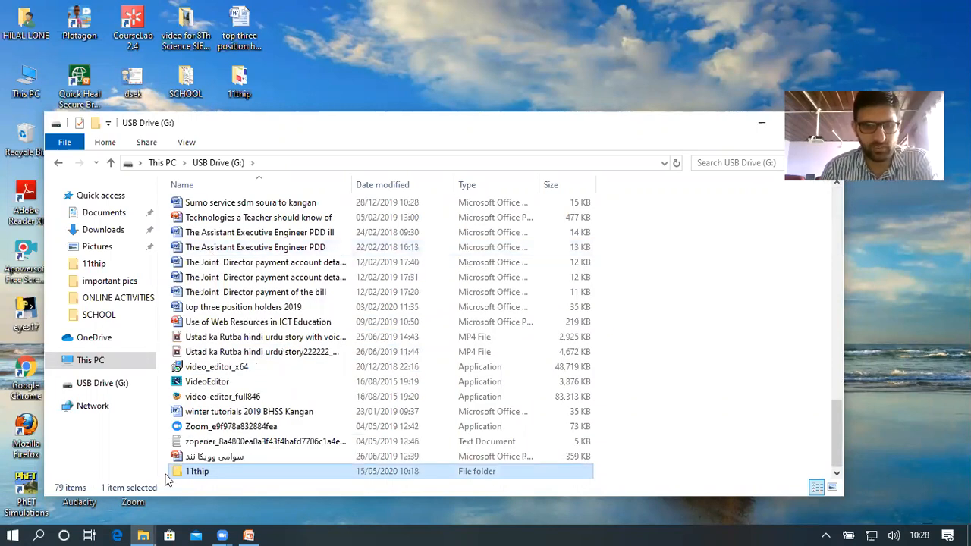
{"action": "double_click", "coordinate": [201, 473]}
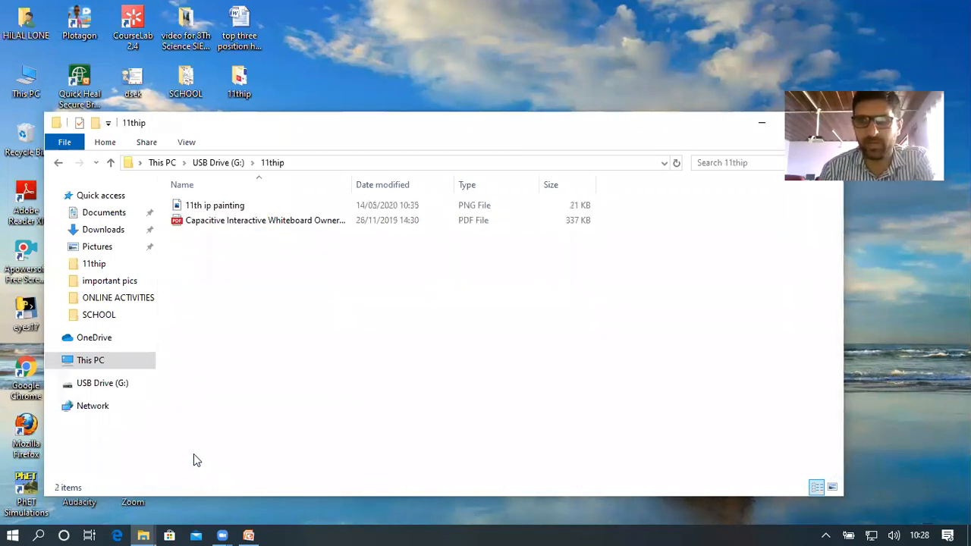
{"action": "left_click", "coordinate": [224, 164]}
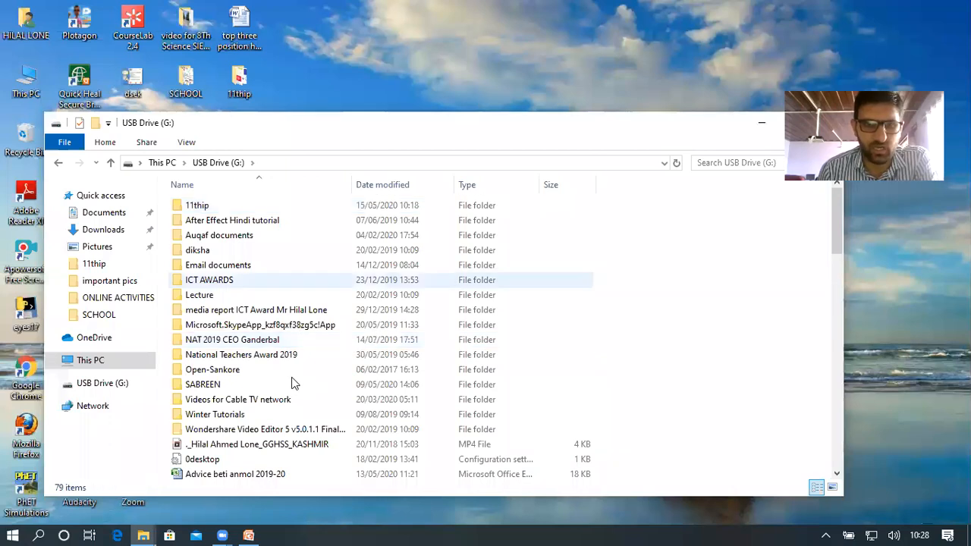
Step: Browse the files on USB Drive (G:) and view the commands available for the "Advice beti anmol 2019-20" workbook
{"action": "right_click", "coordinate": [337, 339]}
{"action": "scroll", "coordinate": [337, 339], "scroll_direction": "down", "scroll_amount": 4}
{"action": "left_click", "coordinate": [337, 339]}
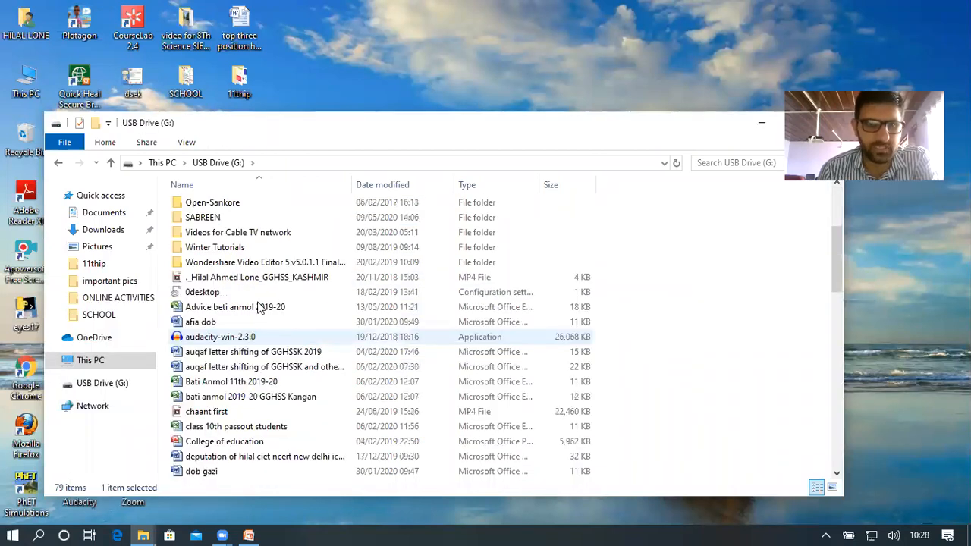
{"action": "scroll", "coordinate": [231, 265], "scroll_direction": "down", "scroll_amount": 1}
{"action": "left_click", "coordinate": [233, 263]}
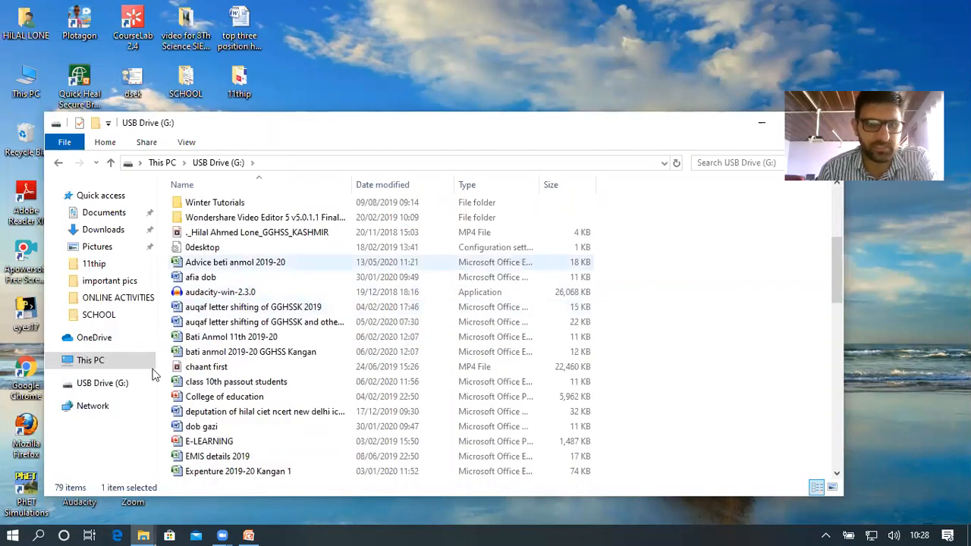
{"action": "key", "text": "shift+F10"}
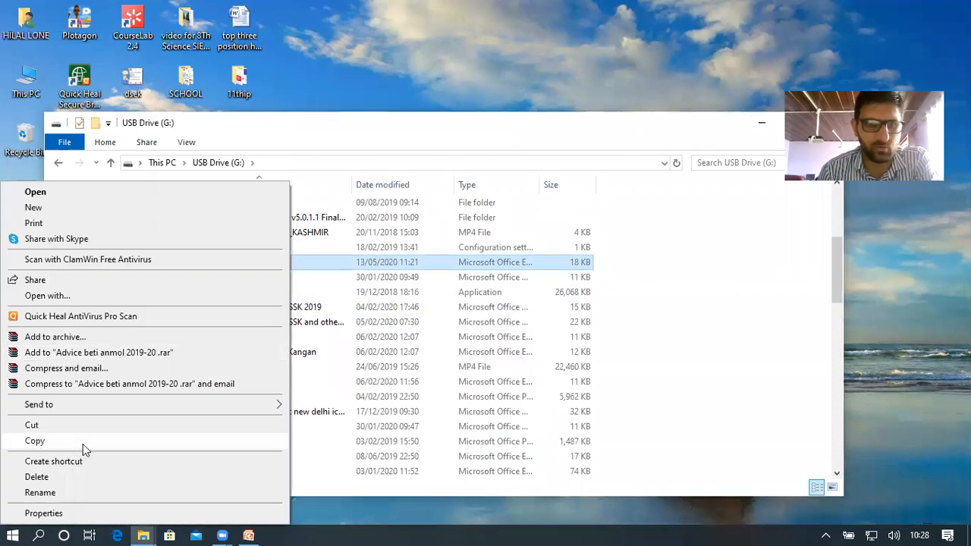
{"action": "key", "text": "Escape"}
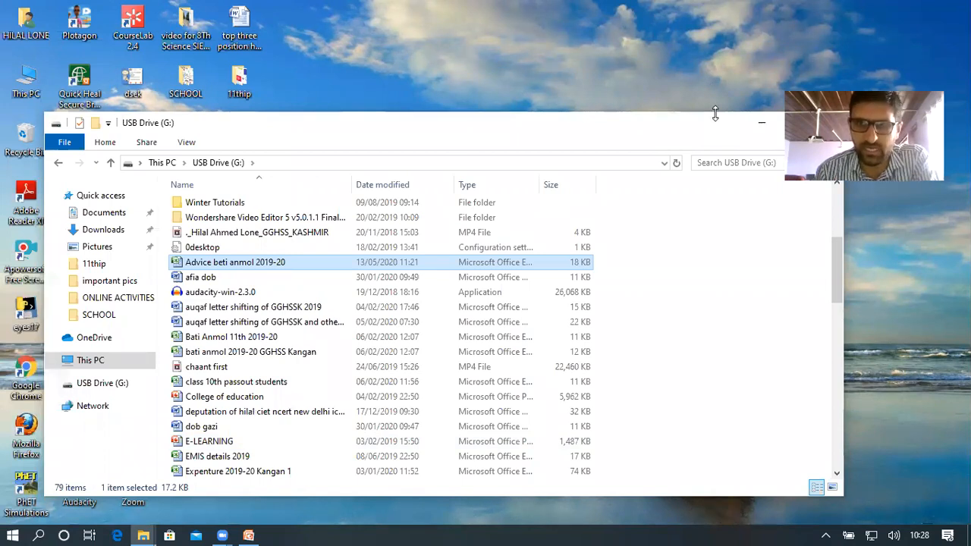
Step: Close the USB drive's folder window and eject USB Drive (G:) from This PC
{"action": "left_click_drag", "start_coordinate": [714, 119], "coordinate": [630, 126]}
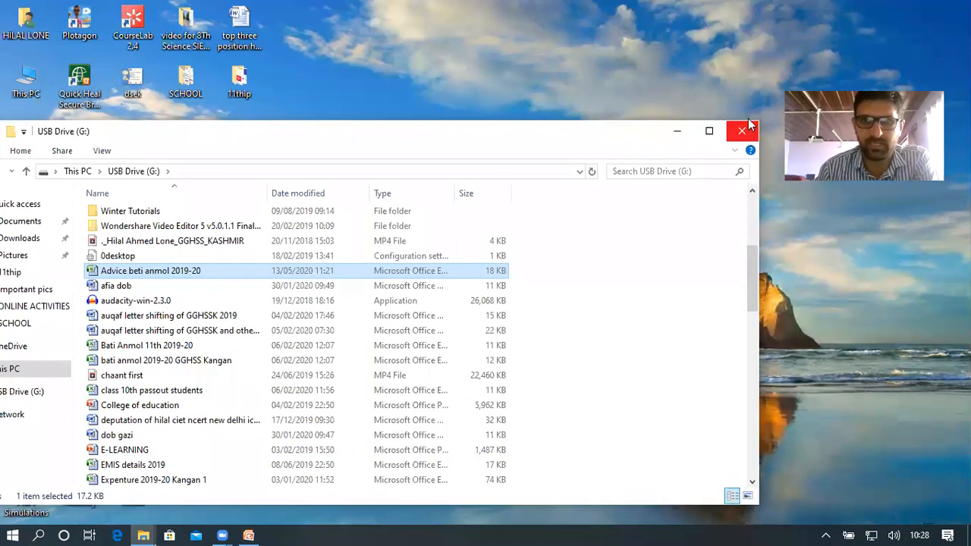
{"action": "left_click", "coordinate": [742, 131]}
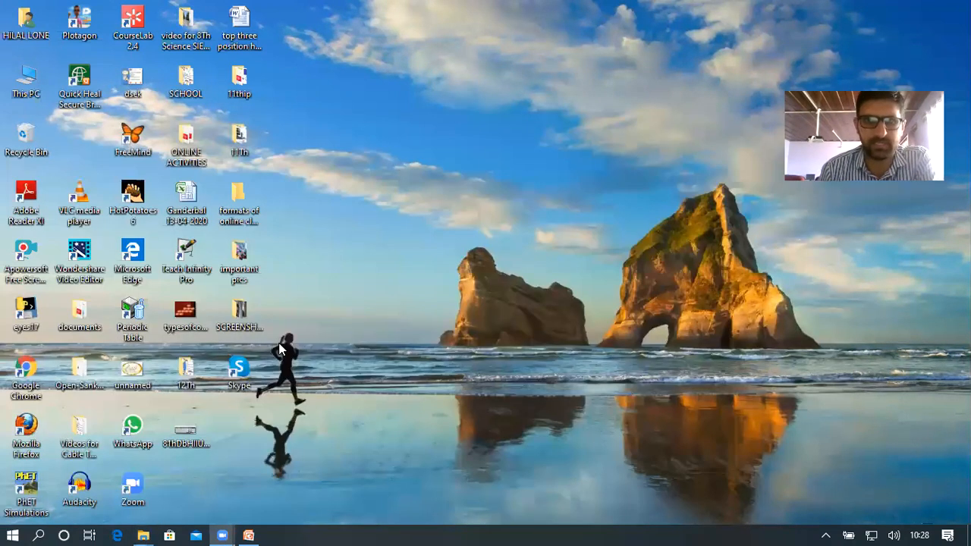
{"action": "double_click", "coordinate": [26, 86]}
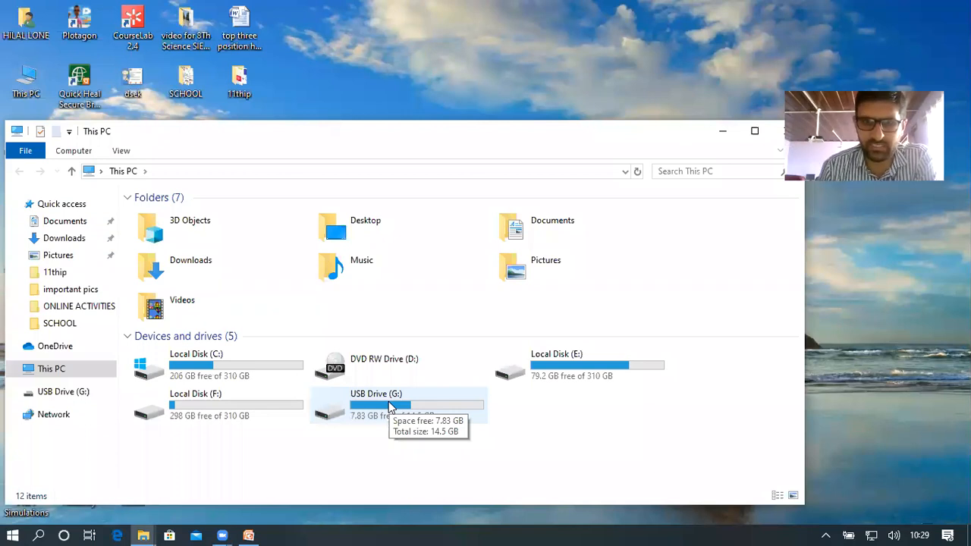
{"action": "left_click", "coordinate": [391, 408]}
{"action": "right_click", "coordinate": [391, 408]}
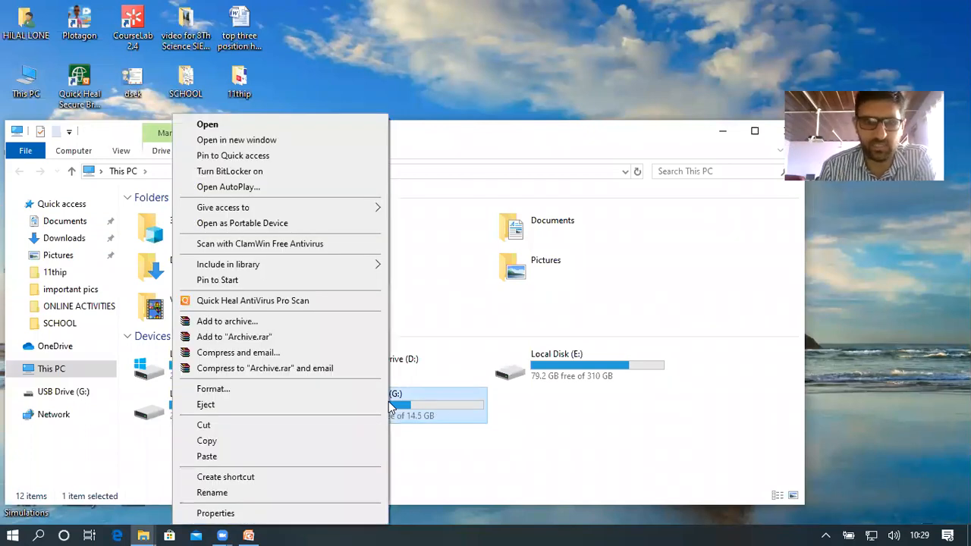
{"action": "left_click", "coordinate": [205, 404]}
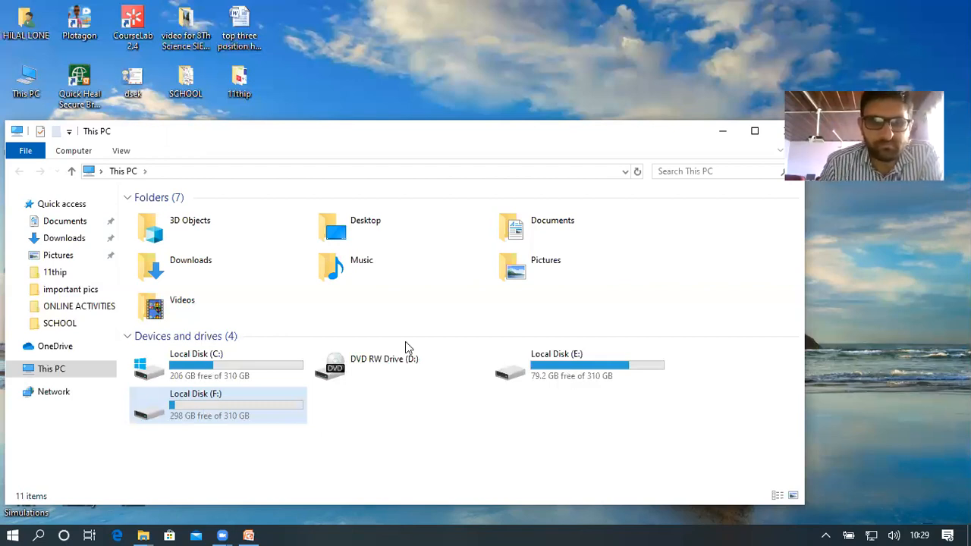
Step: Try to open DVD RW Drive (D:) and cancel the request to insert a disc
{"action": "left_click", "coordinate": [336, 394]}
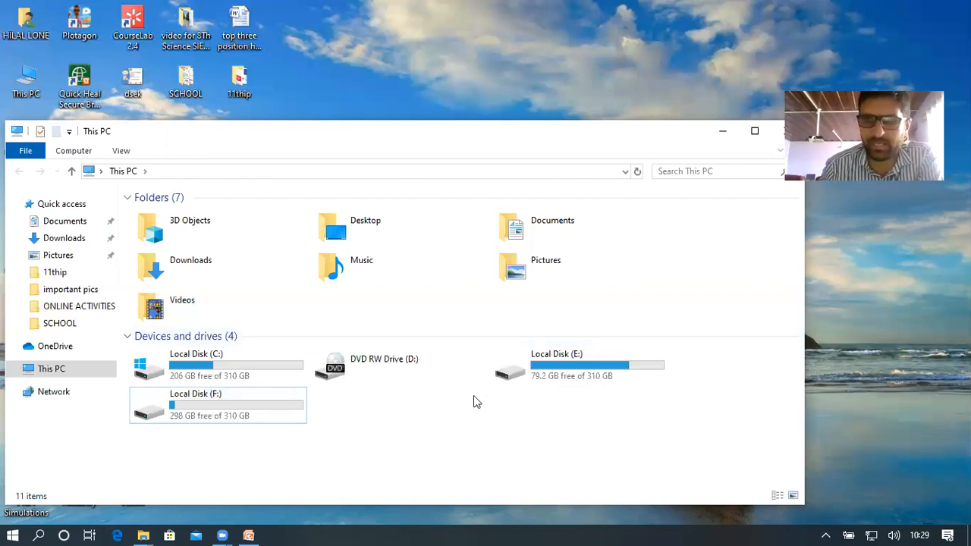
{"action": "left_click", "coordinate": [404, 368]}
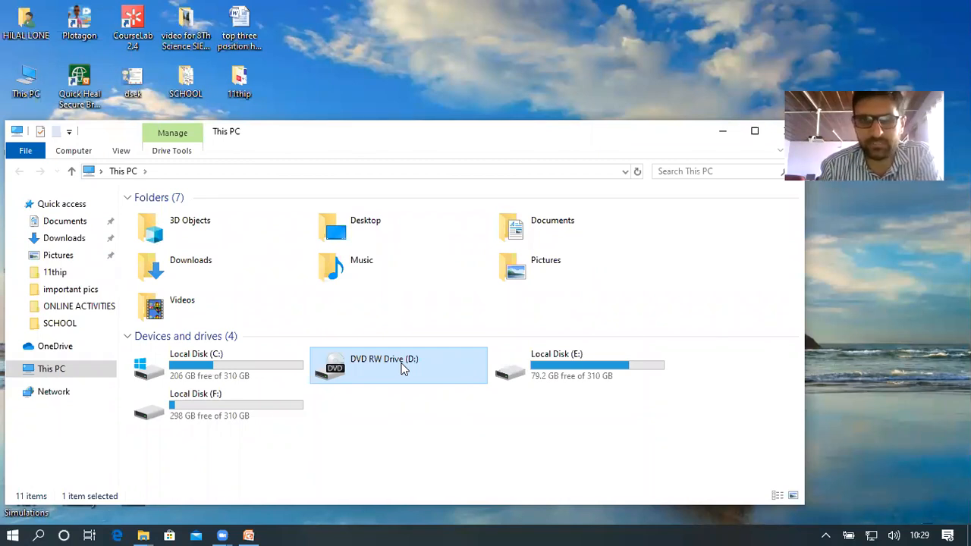
{"action": "double_click", "coordinate": [403, 368]}
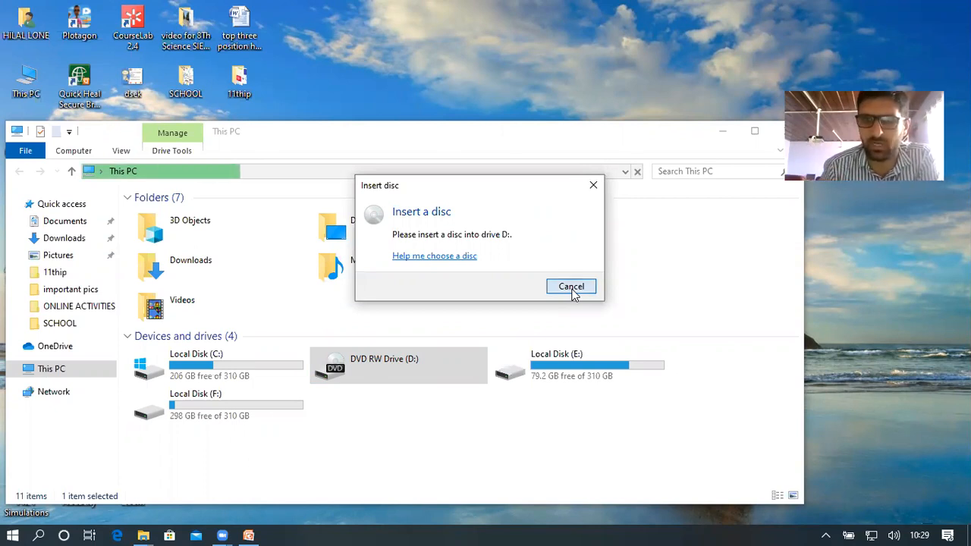
{"action": "left_click", "coordinate": [572, 287]}
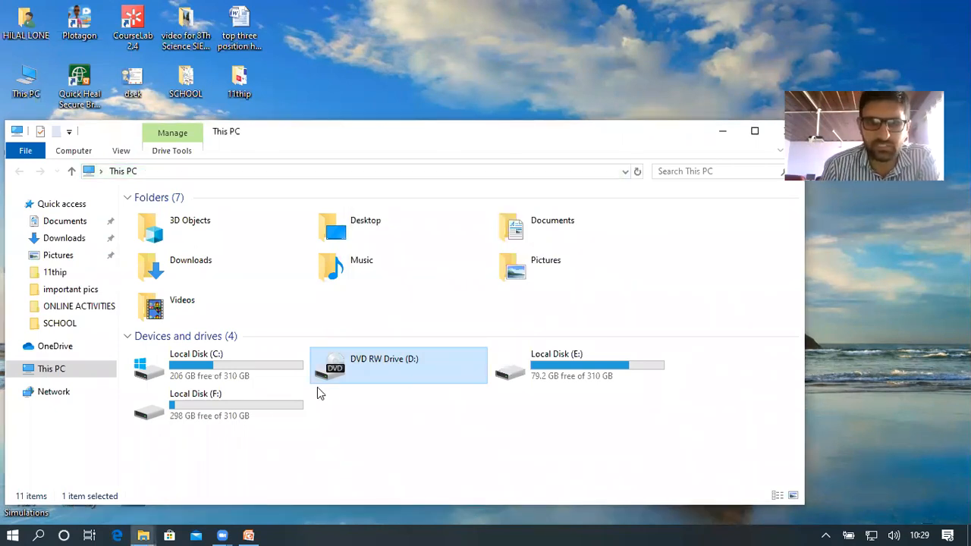
Step: Select Local Disk (C:), Local Disk (E:) and Local Disk (F:) in turn to point out the hard disk partitions
{"action": "left_click", "coordinate": [225, 372]}
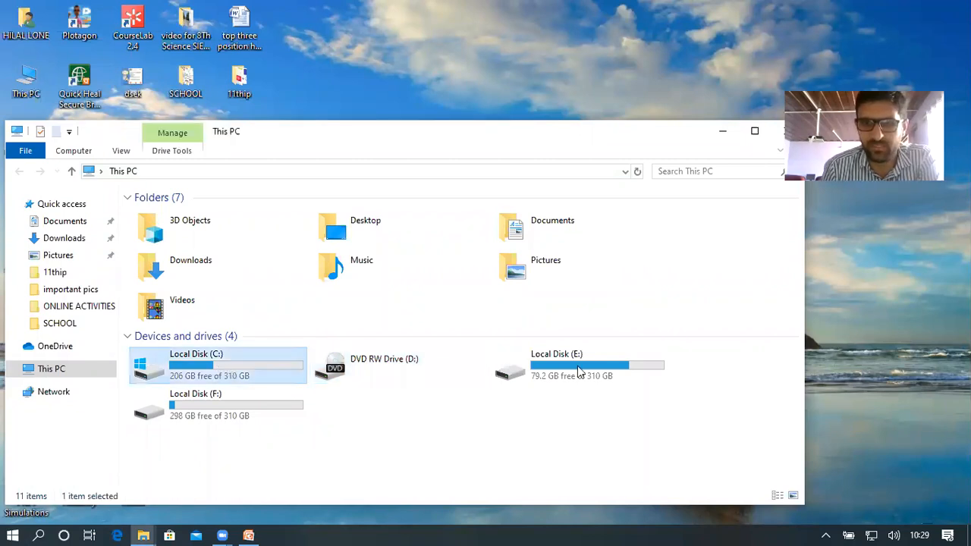
{"action": "left_click", "coordinate": [577, 366]}
{"action": "left_click", "coordinate": [219, 412]}
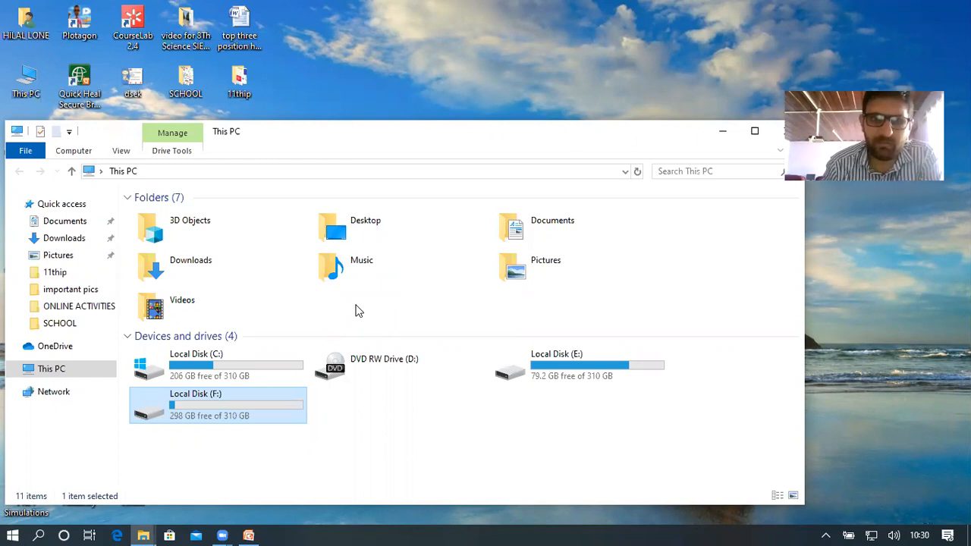
{"action": "left_click", "coordinate": [221, 370]}
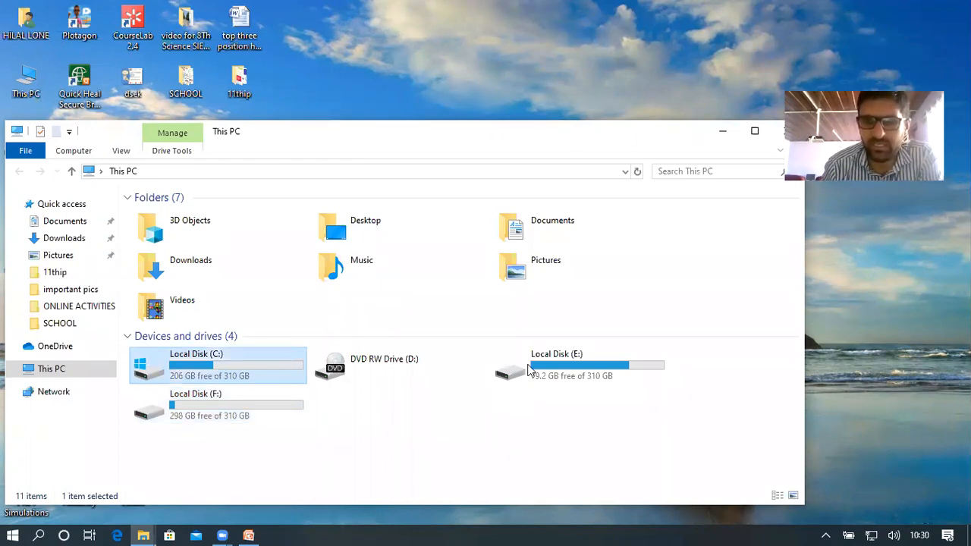
{"action": "left_click", "coordinate": [583, 365]}
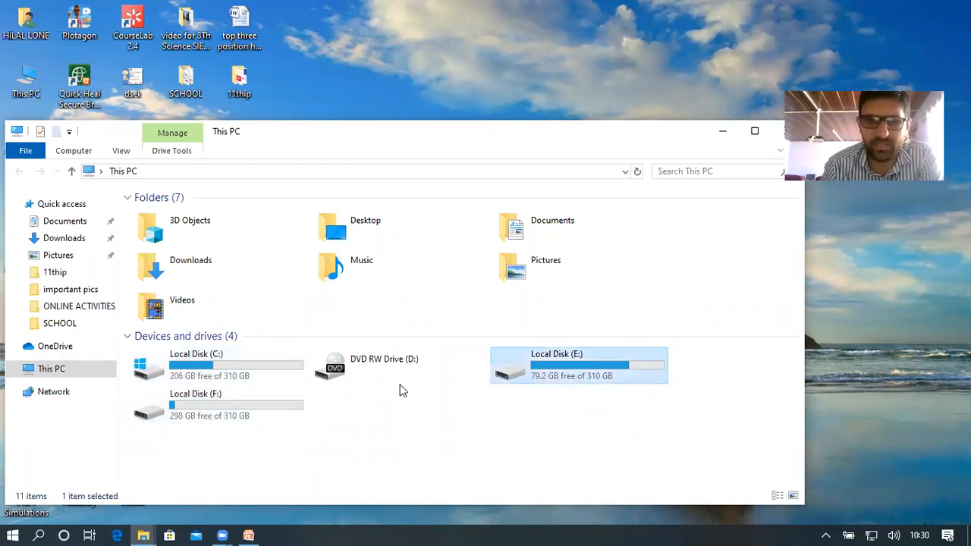
{"action": "left_click", "coordinate": [234, 411]}
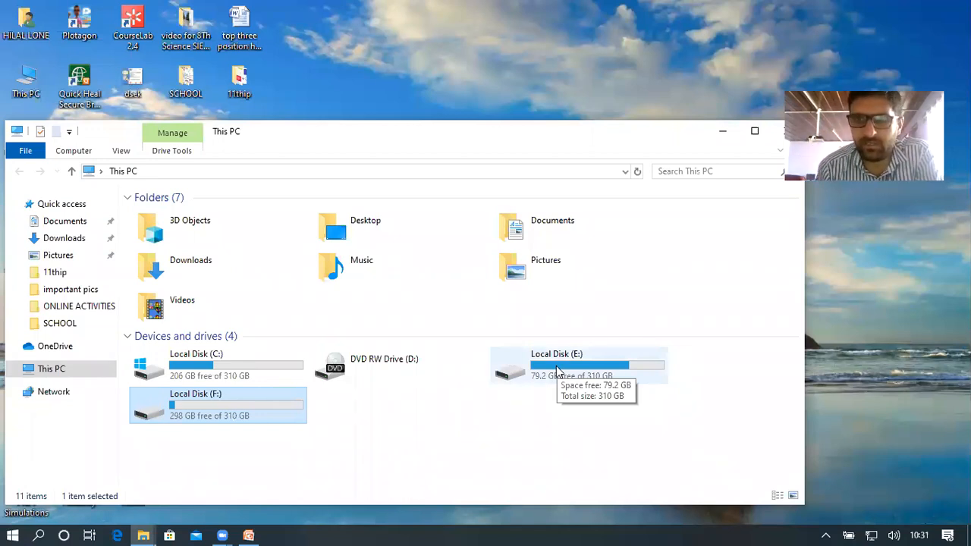
Step: Open Local Disk (C:) to view its system folders, return to This PC and select Local Disk (F:)
{"action": "left_click", "coordinate": [237, 370]}
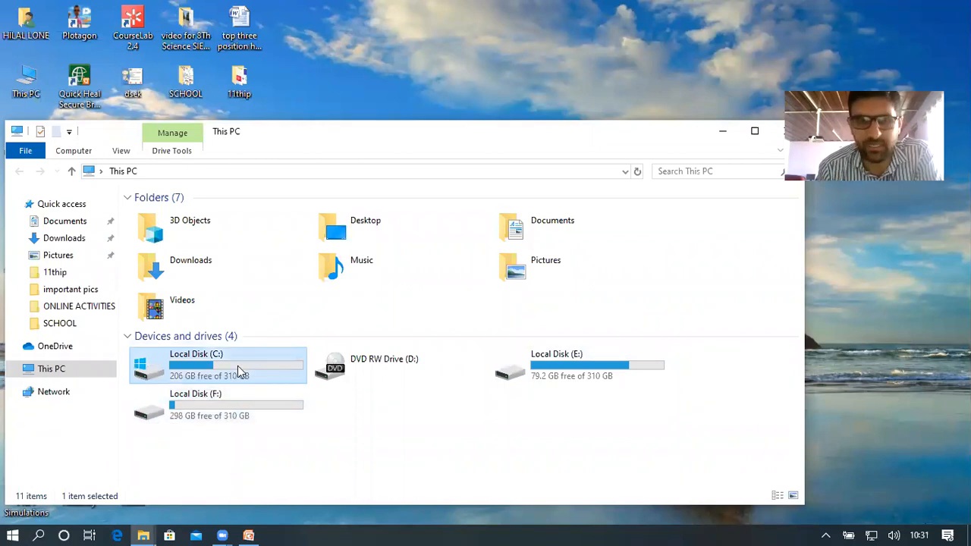
{"action": "double_click", "coordinate": [188, 368]}
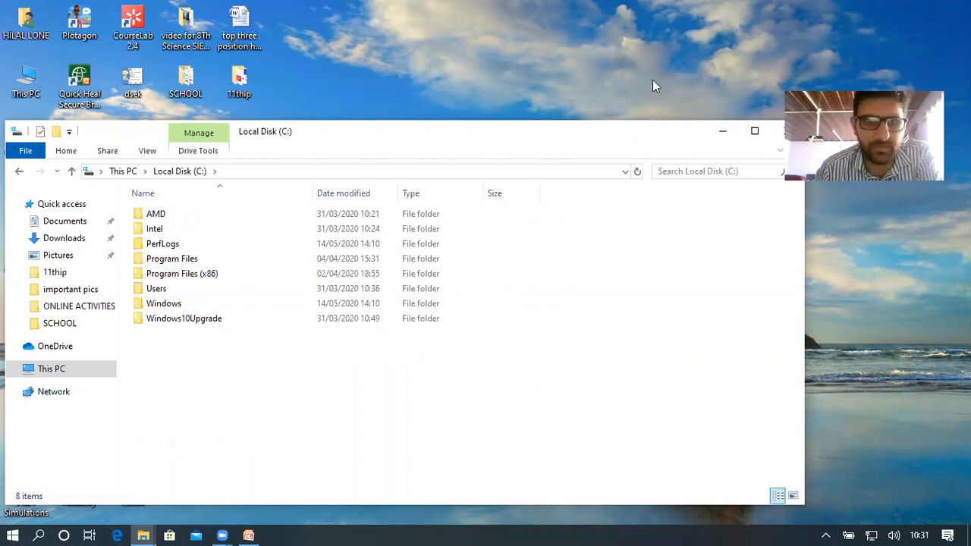
{"action": "left_click", "coordinate": [125, 173]}
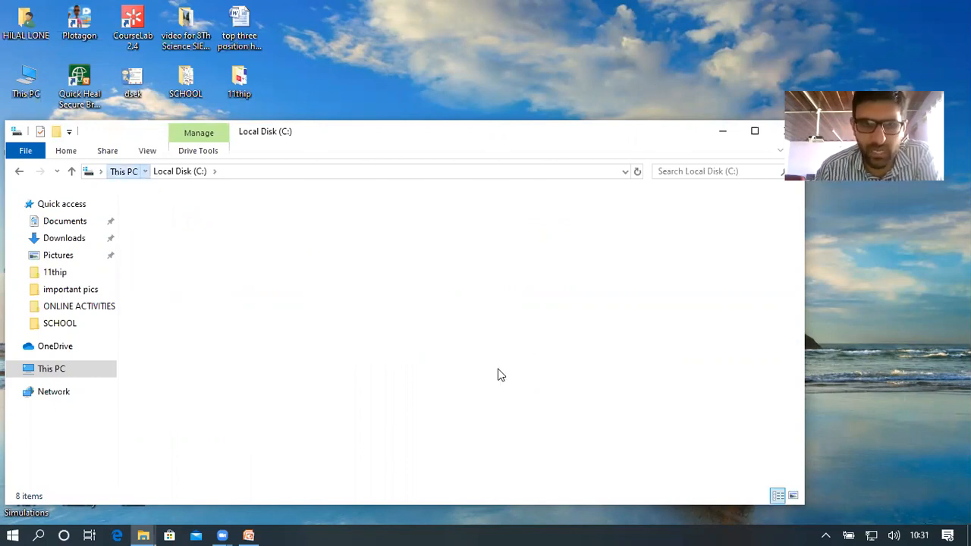
{"action": "left_click", "coordinate": [498, 370]}
{"action": "left_click", "coordinate": [205, 419]}
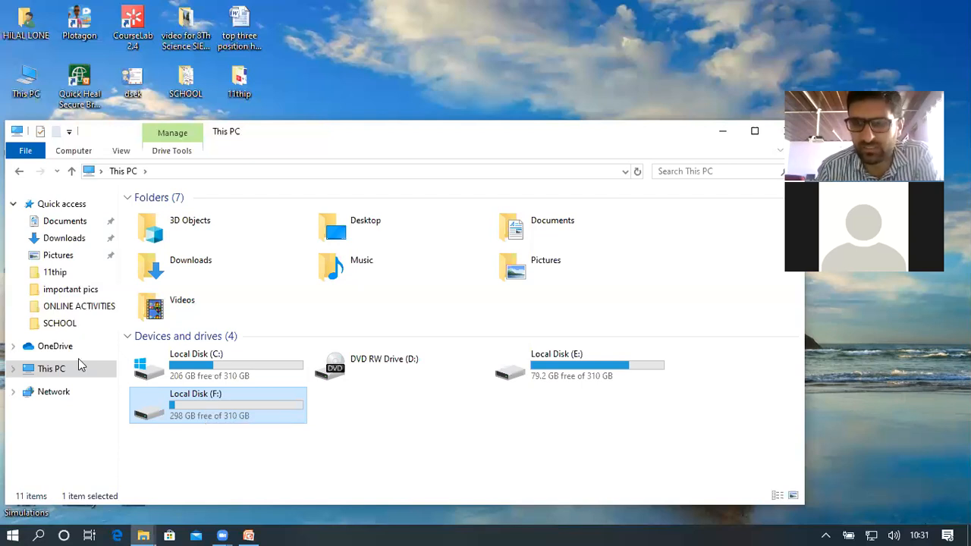
Step: Reopen Local Disk (C:) to look over its folders and go back to This PC
{"action": "left_click", "coordinate": [209, 368]}
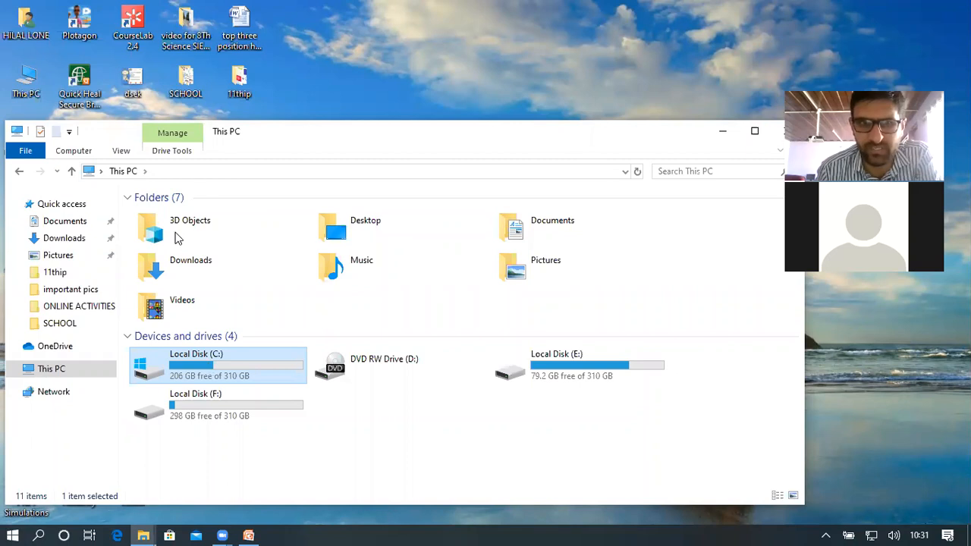
{"action": "double_click", "coordinate": [208, 363]}
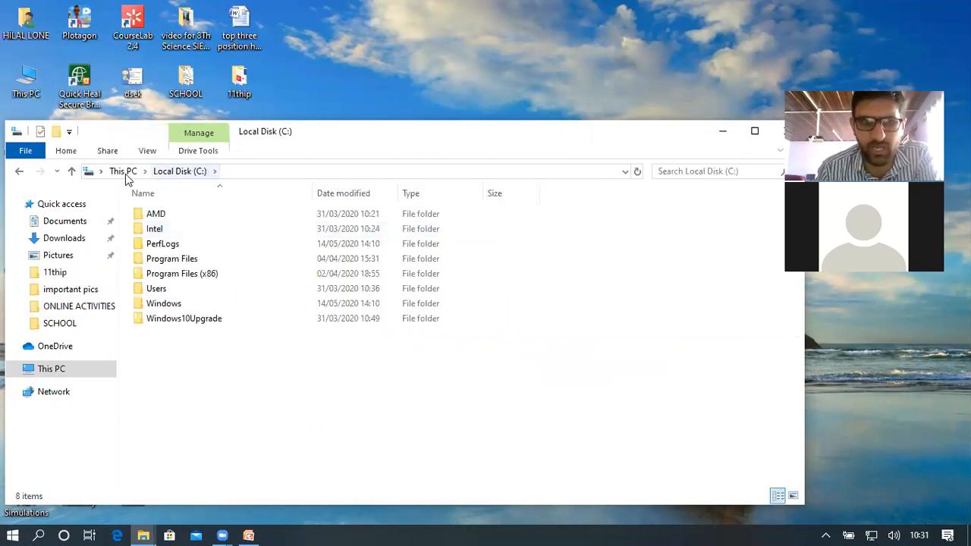
{"action": "key", "text": "alt+Left"}
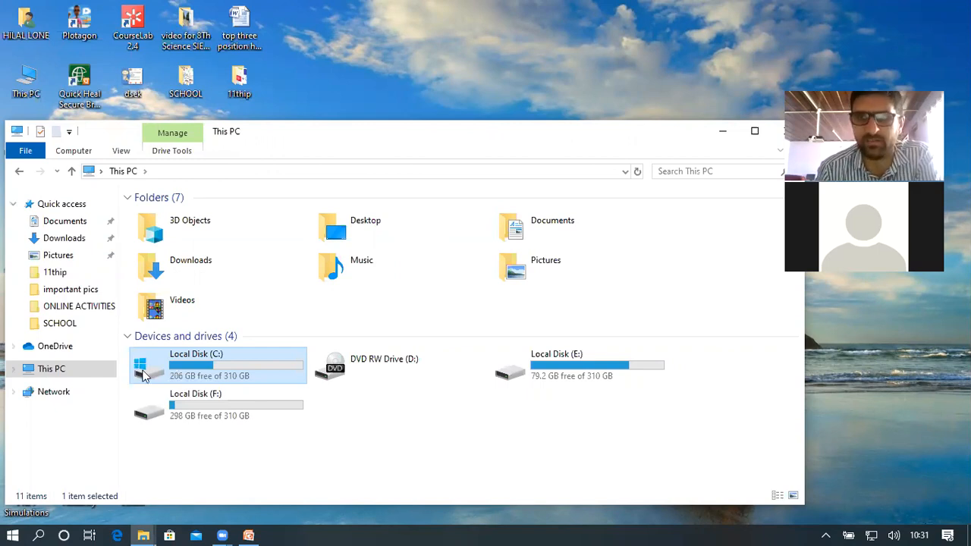
Step: Point out Local Disk (E:) and Local Disk (F:) as the drives for storing personal data
{"action": "left_click", "coordinate": [577, 366]}
{"action": "left_click", "coordinate": [256, 407]}
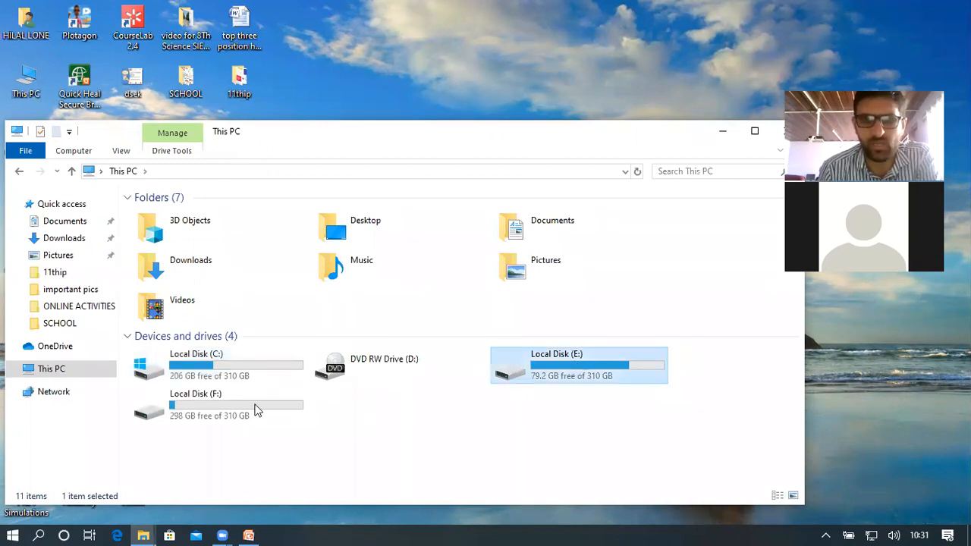
{"action": "left_click", "coordinate": [574, 376]}
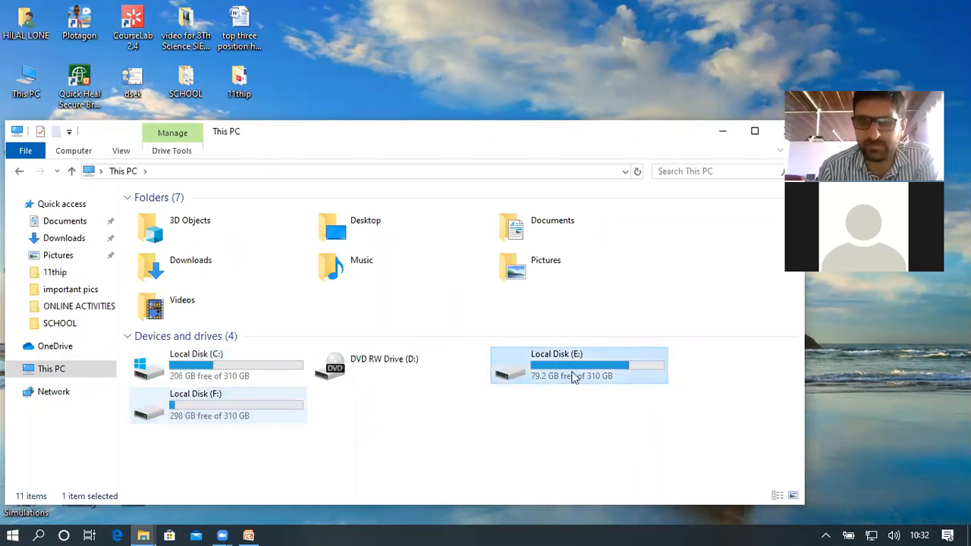
{"action": "key", "text": "Right"}
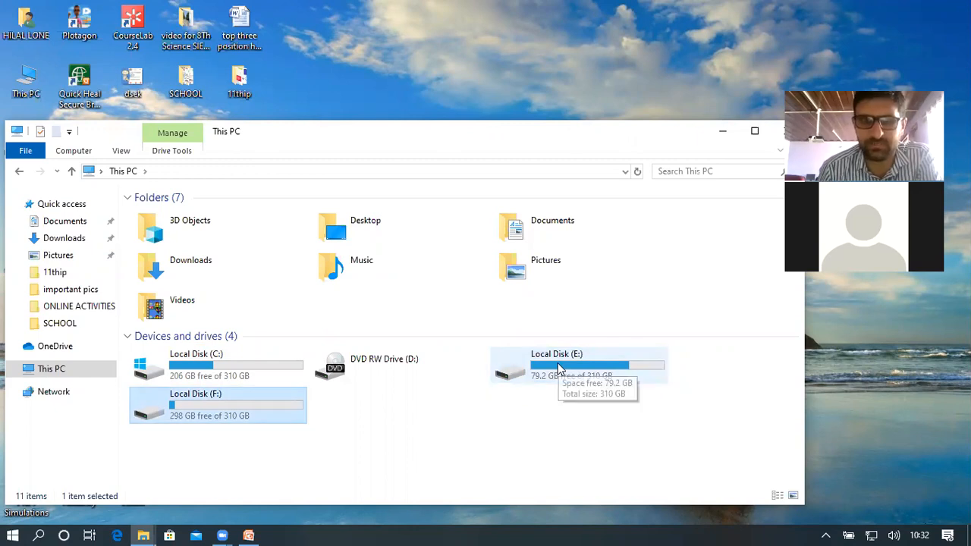
Step: Open Local Disk (E:), browse "Data from Old School Laptop" and its "Govt Girls Hr Sec School Kangan" subfolder, and return to the drive's root
{"action": "double_click", "coordinate": [557, 363]}
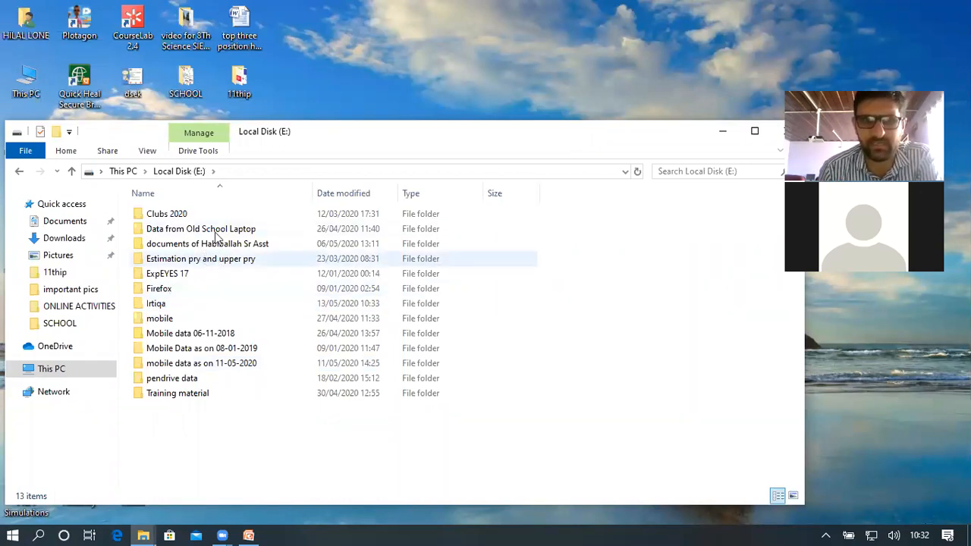
{"action": "double_click", "coordinate": [215, 233]}
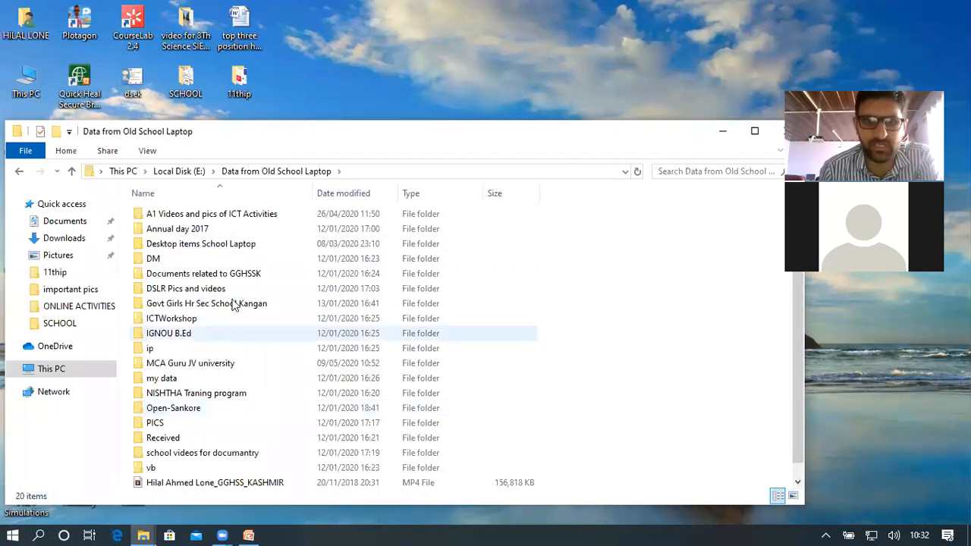
{"action": "left_click", "coordinate": [169, 334]}
{"action": "double_click", "coordinate": [234, 303]}
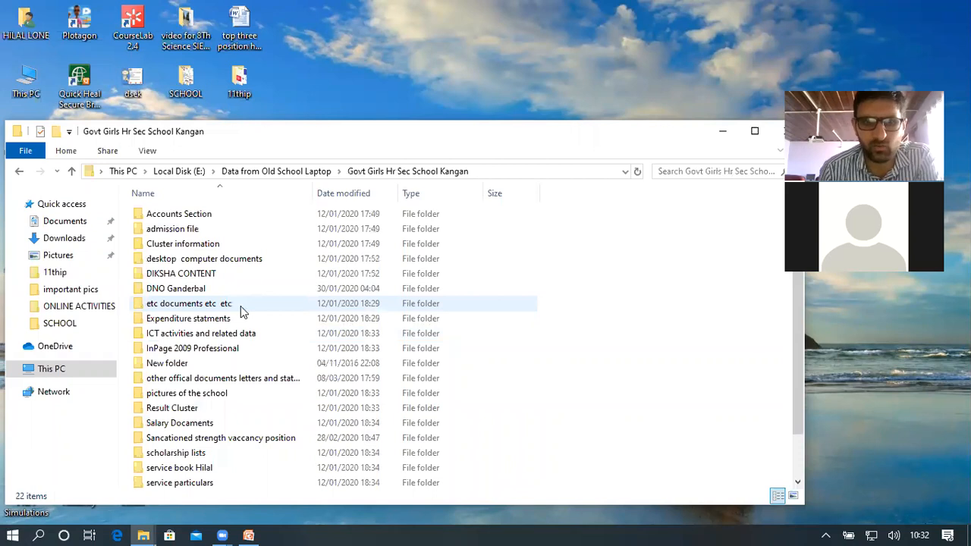
{"action": "scroll", "coordinate": [240, 310], "scroll_direction": "down", "scroll_amount": 1}
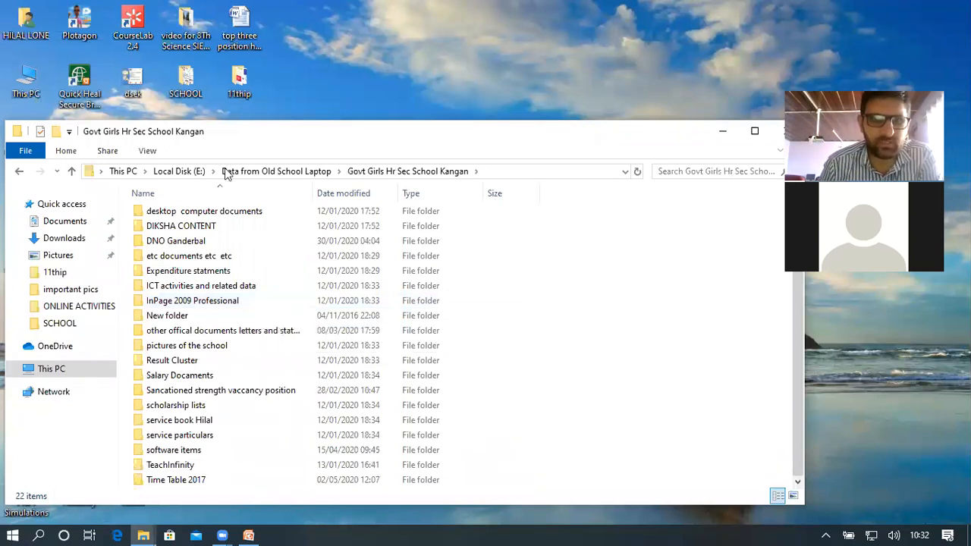
{"action": "left_click", "coordinate": [196, 172]}
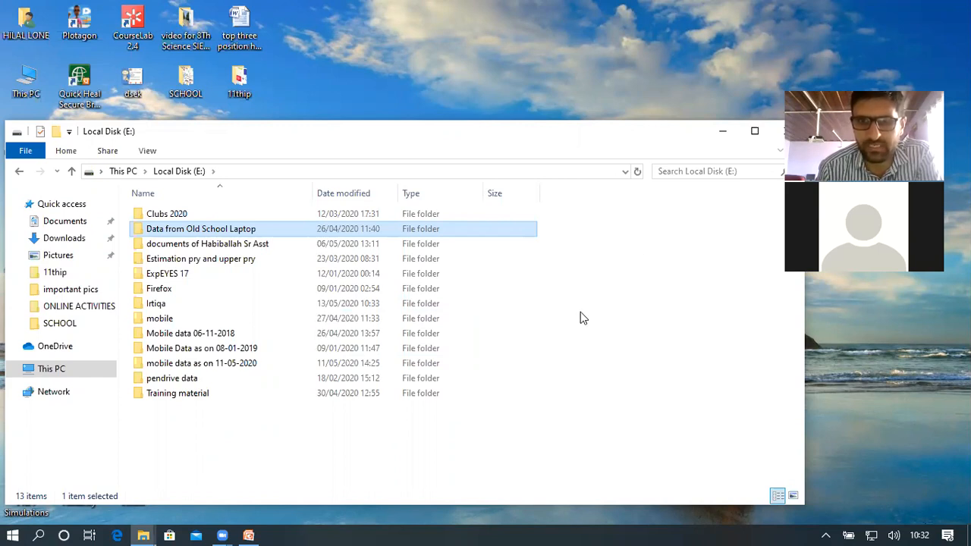
Step: Create a new folder named CONTENT in the root of Local Disk (E:)
{"action": "right_click", "coordinate": [466, 459]}
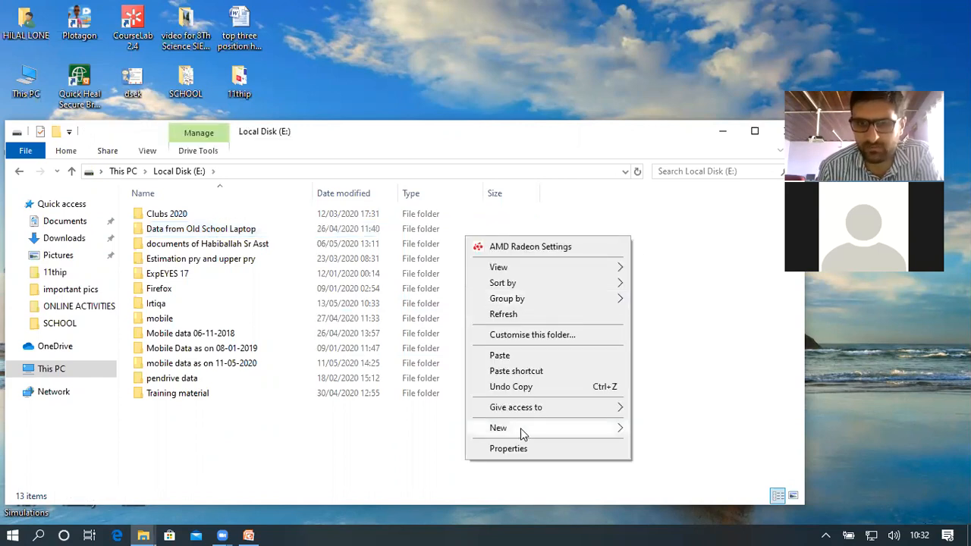
{"action": "mouse_move", "coordinate": [627, 428]}
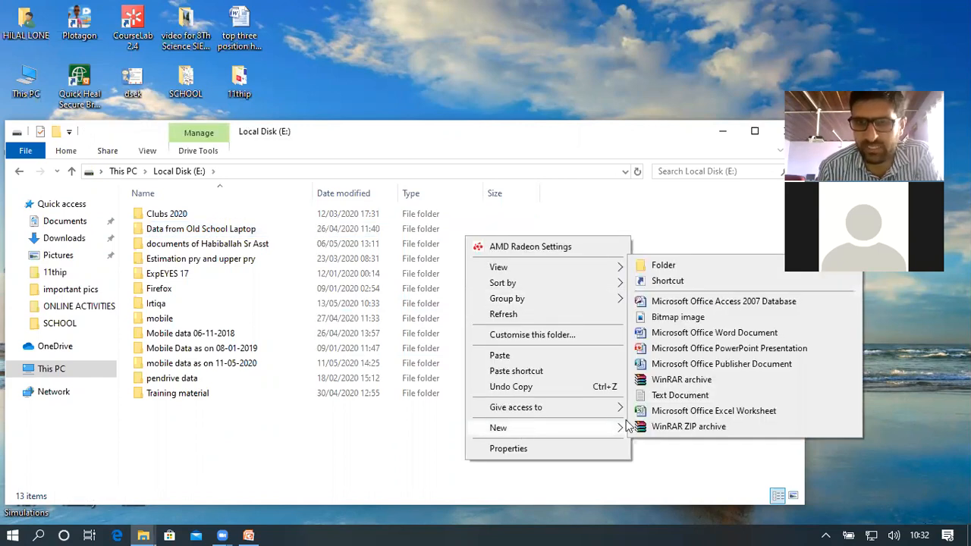
{"action": "left_click", "coordinate": [691, 260]}
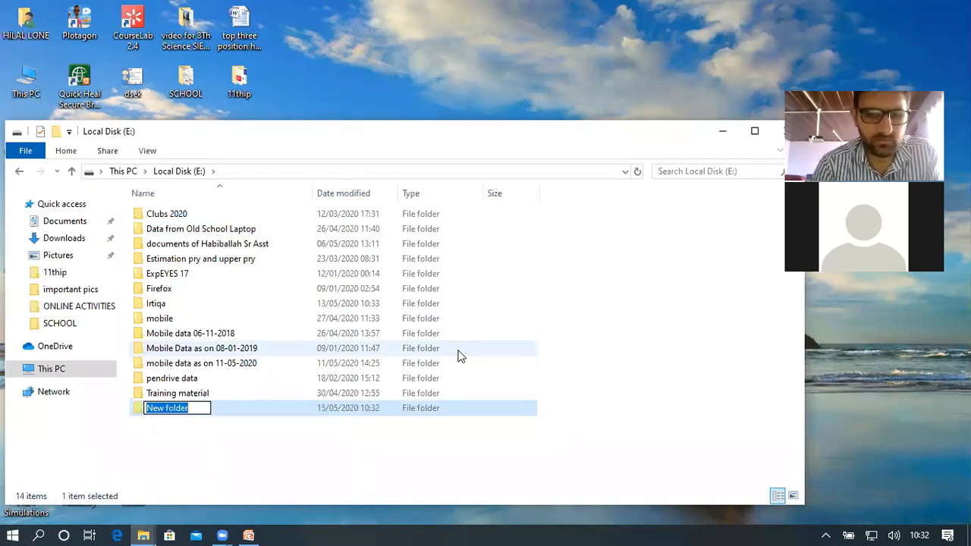
{"action": "type", "text": "CONTENT"}
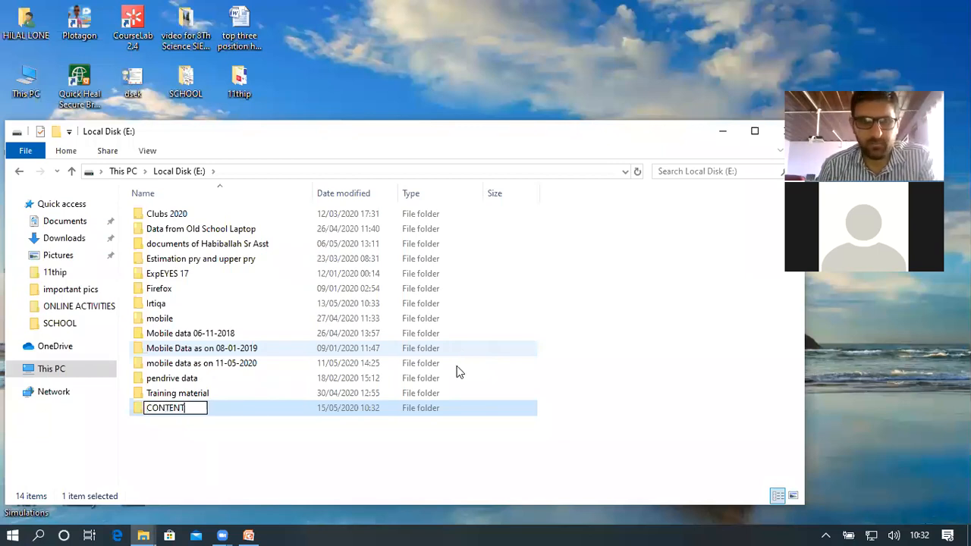
{"action": "key", "text": "Return"}
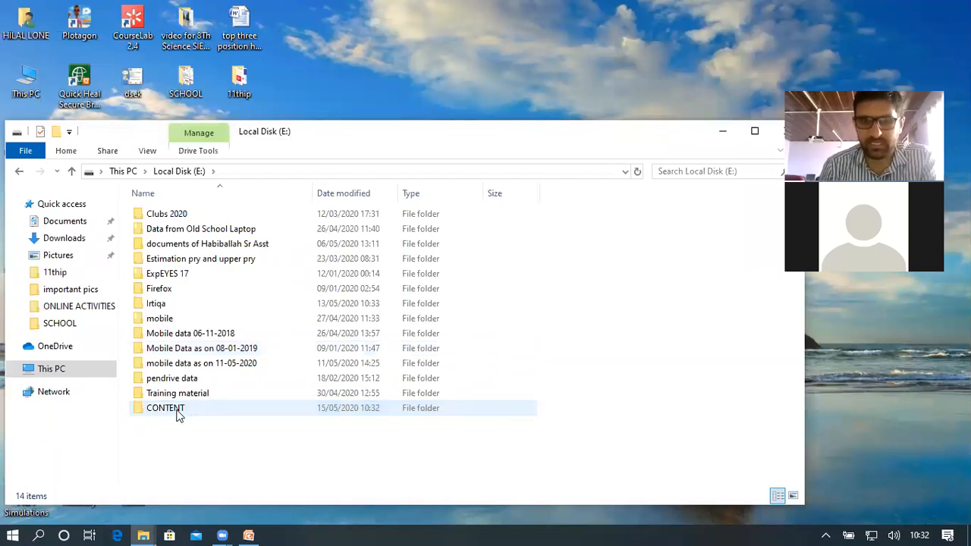
Step: Open the CONTENT folder and create a subfolder named 9TH inside it
{"action": "left_click", "coordinate": [177, 415]}
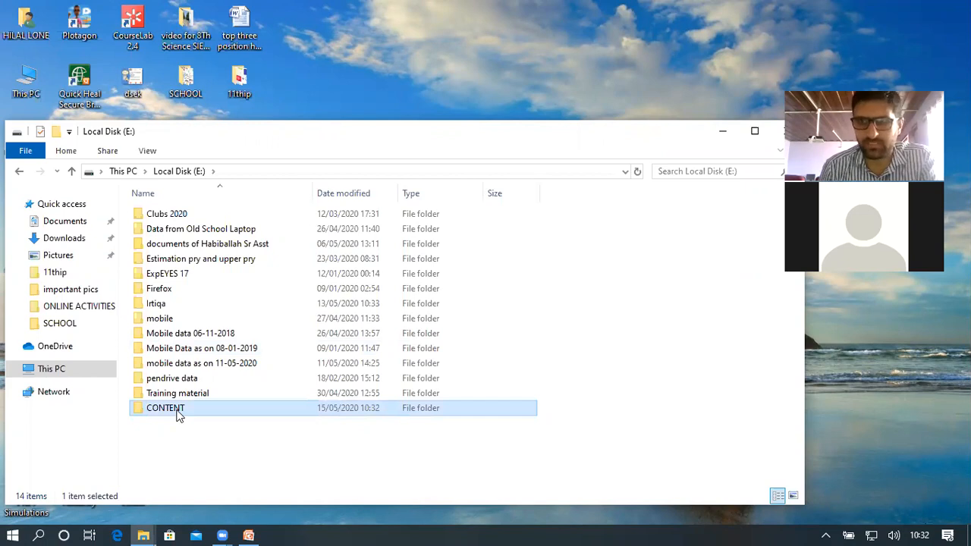
{"action": "double_click", "coordinate": [177, 415]}
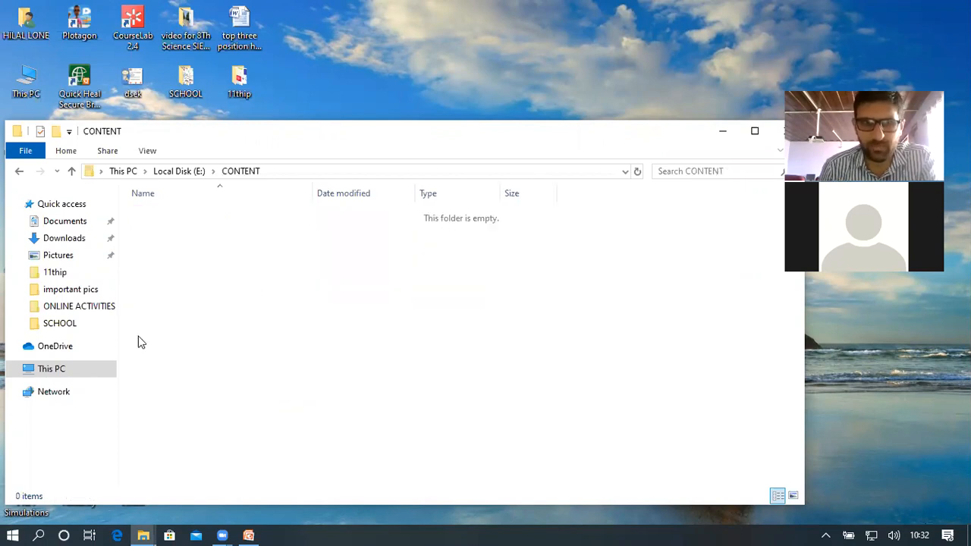
{"action": "right_click", "coordinate": [240, 468]}
{"action": "mouse_move", "coordinate": [114, 437]}
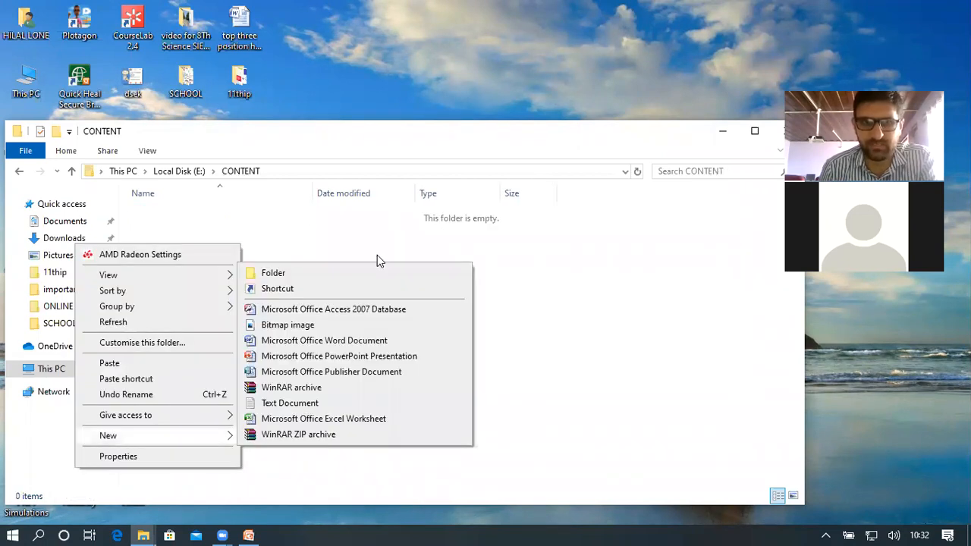
{"action": "left_click", "coordinate": [294, 275]}
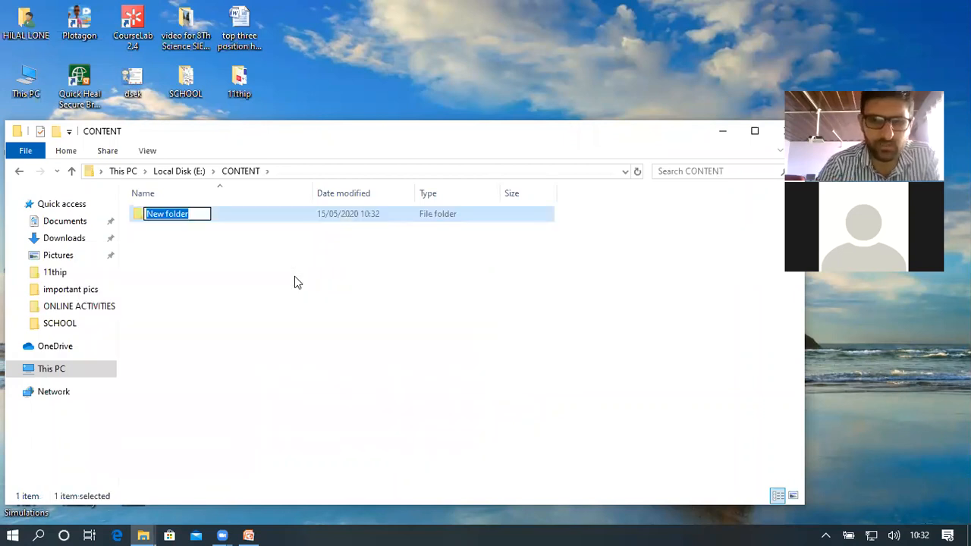
{"action": "type", "text": "9TH"}
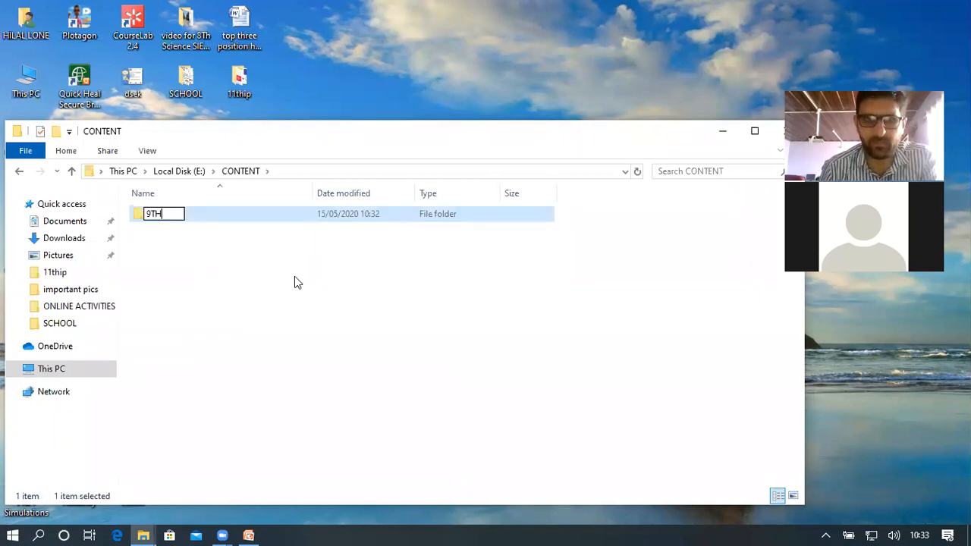
{"action": "left_click", "coordinate": [296, 279]}
Step: Add two more subfolders named 10TH and 11TH inside the CONTENT folder
{"action": "right_click", "coordinate": [132, 277]}
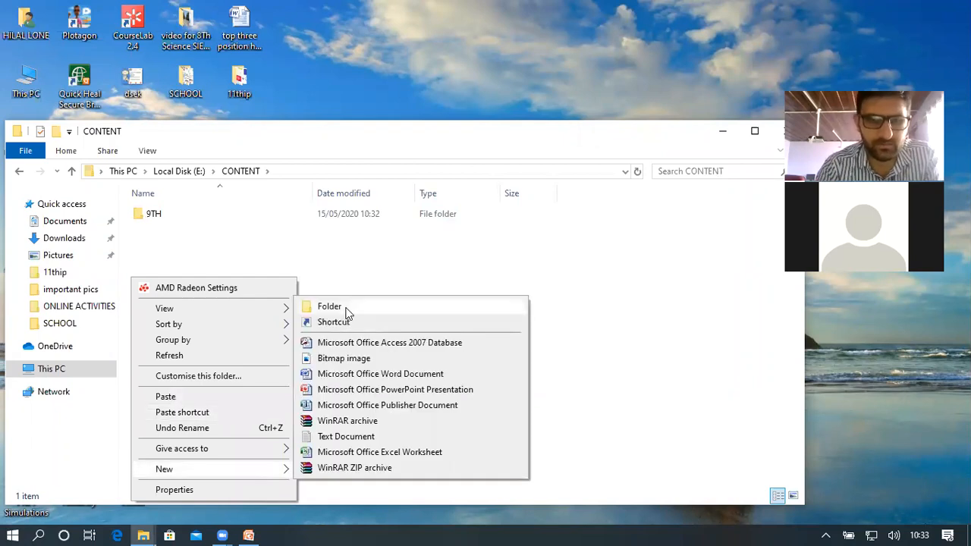
{"action": "left_click", "coordinate": [347, 312]}
{"action": "type", "text": "10TH"}
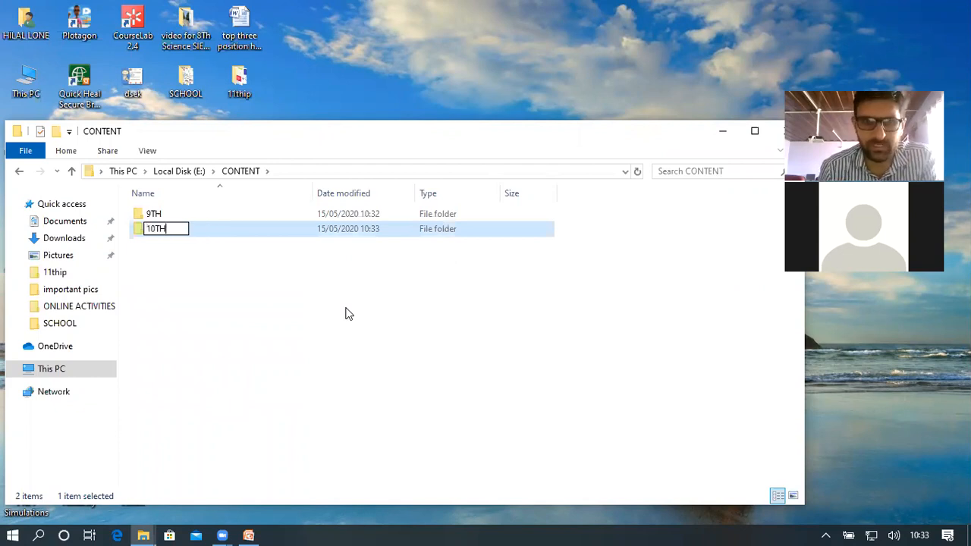
{"action": "right_click", "coordinate": [126, 258]}
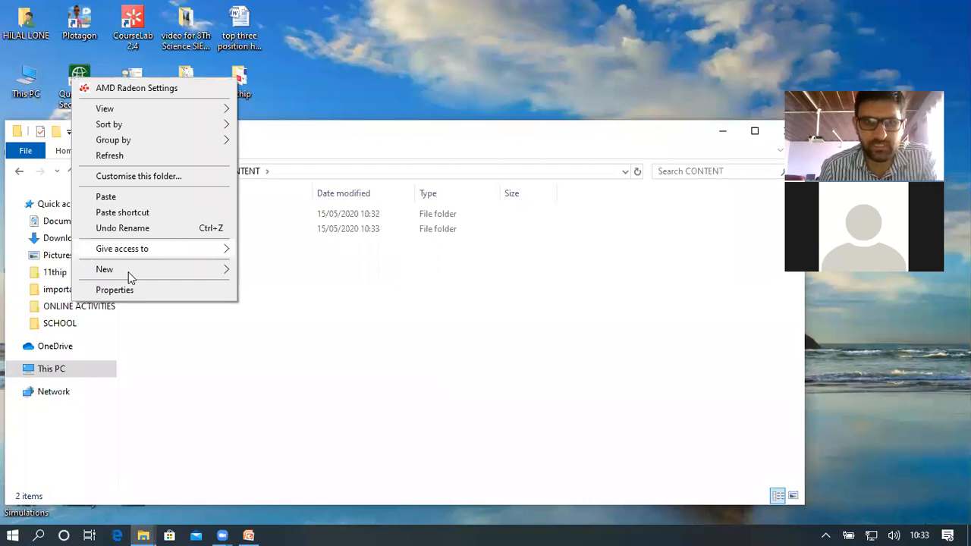
{"action": "mouse_move", "coordinate": [128, 272]}
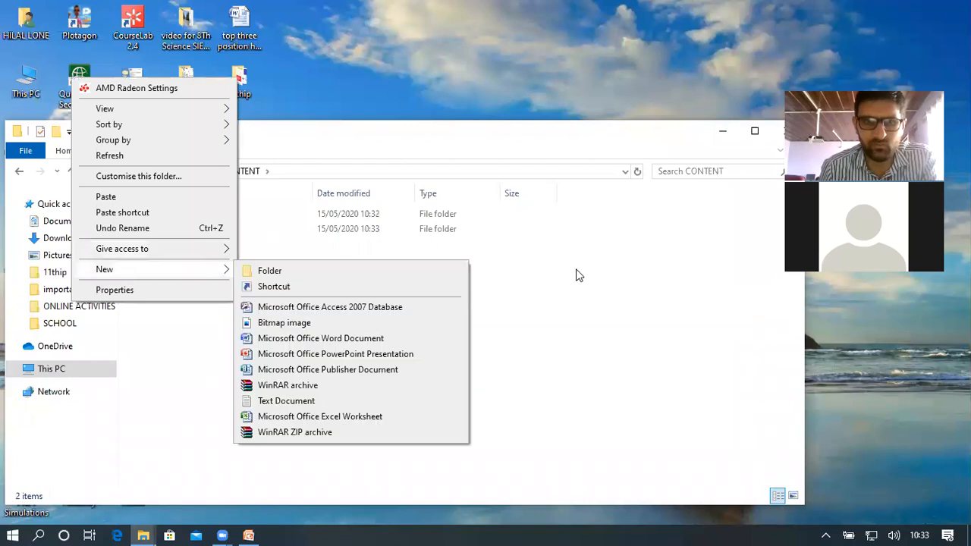
{"action": "left_click", "coordinate": [412, 273]}
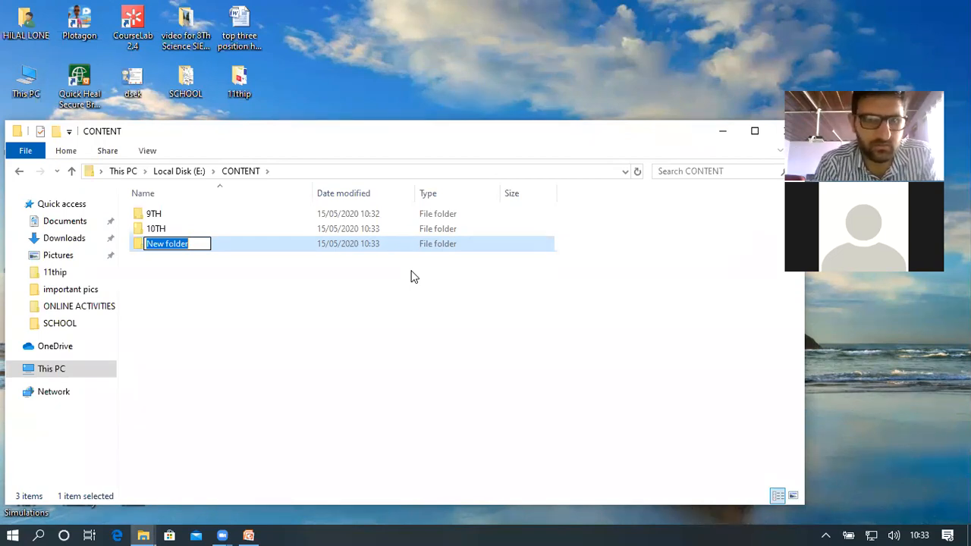
{"action": "type", "text": "11TH"}
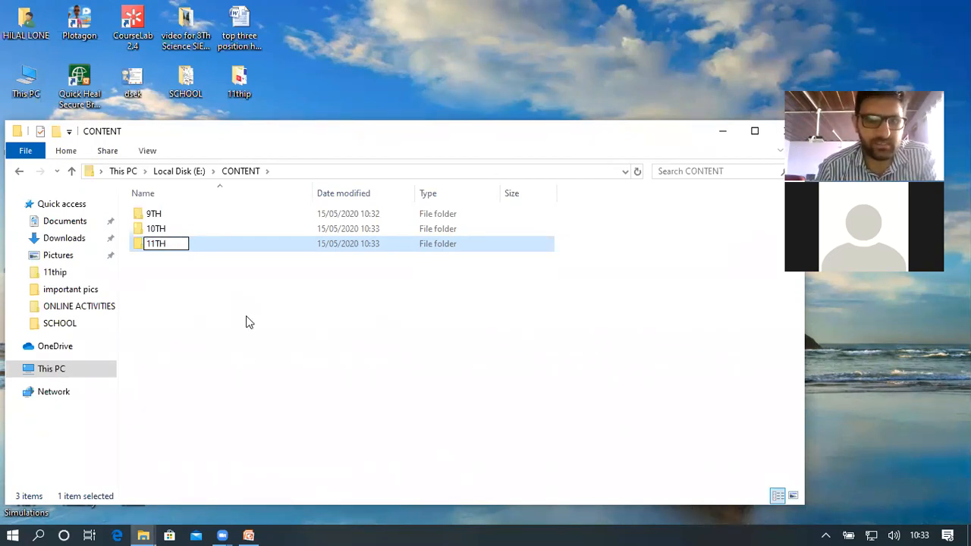
Step: Create a fourth subfolder named 12TH inside the CONTENT folder
{"action": "right_click", "coordinate": [247, 323]}
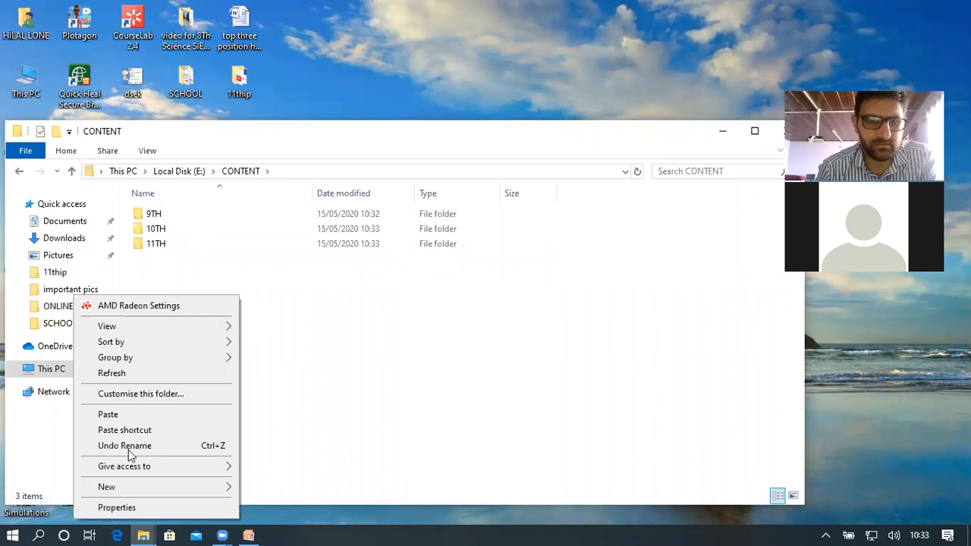
{"action": "left_click", "coordinate": [118, 488]}
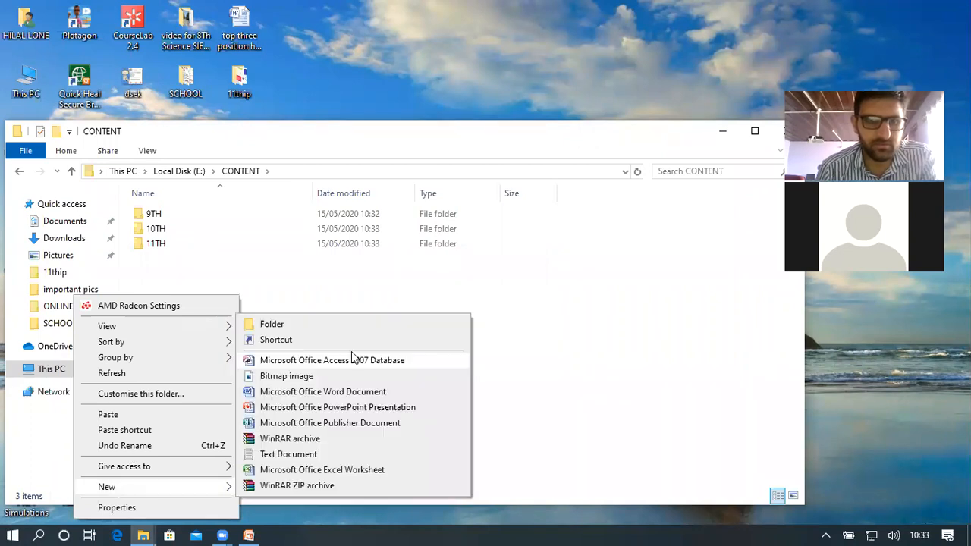
{"action": "left_click", "coordinate": [297, 323]}
{"action": "type", "text": "12TH"}
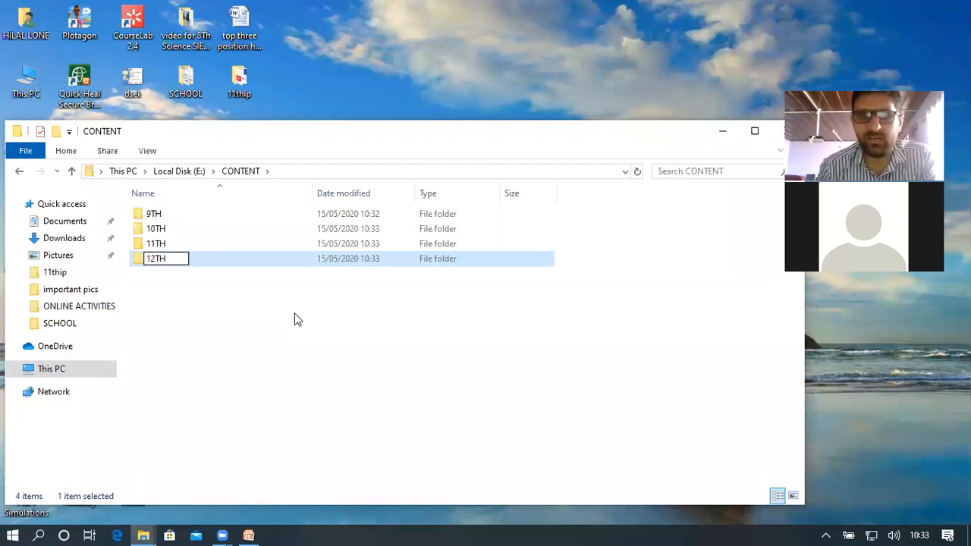
{"action": "left_click", "coordinate": [345, 339]}
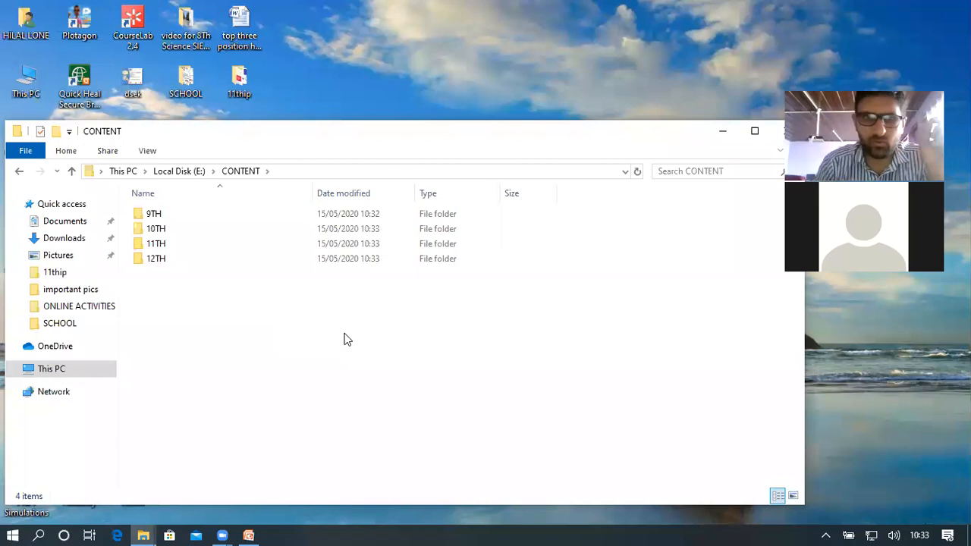
Step: Go back to Local Disk (E:), reopen CONTENT to view its 10TH subfolder, and close the window
{"action": "left_click", "coordinate": [181, 173]}
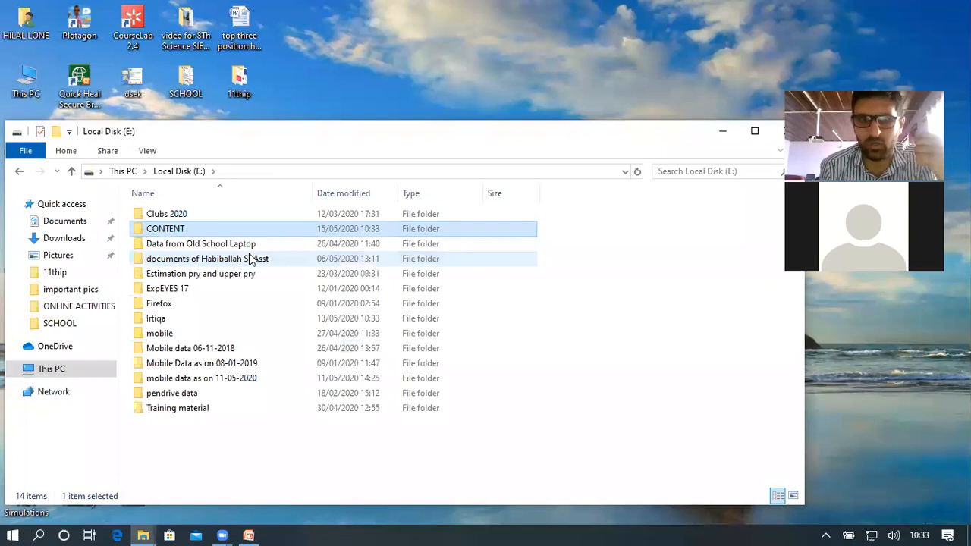
{"action": "double_click", "coordinate": [179, 230]}
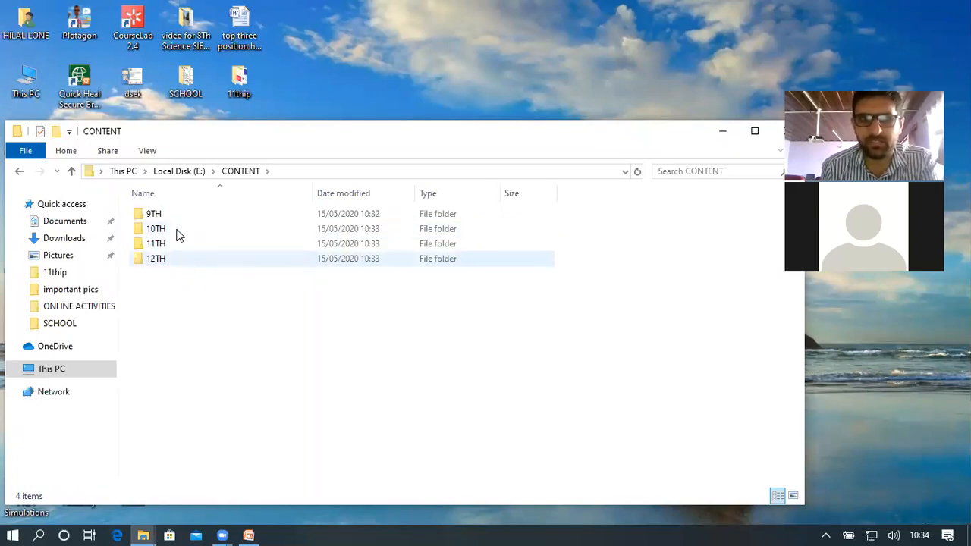
{"action": "left_click", "coordinate": [177, 232]}
{"action": "double_click", "coordinate": [177, 232]}
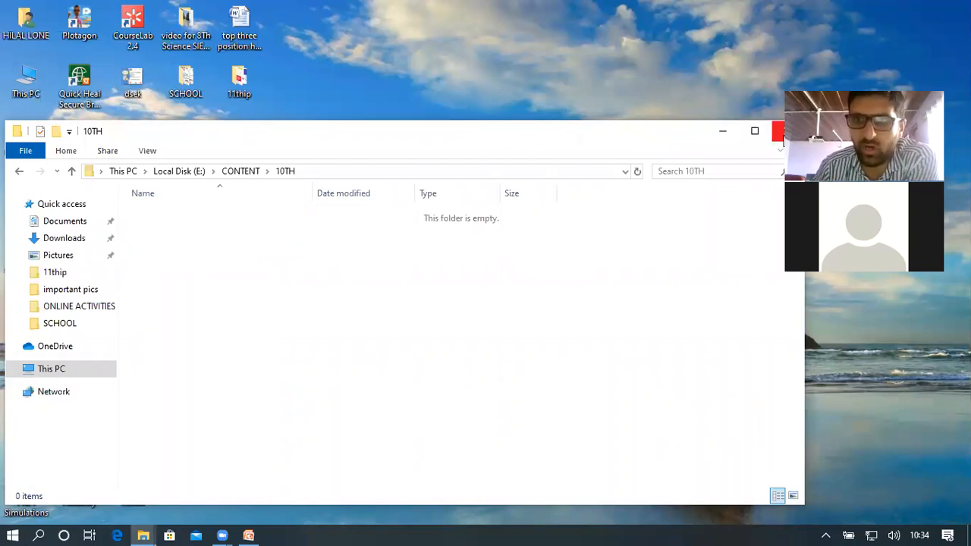
{"action": "left_click", "coordinate": [780, 133]}
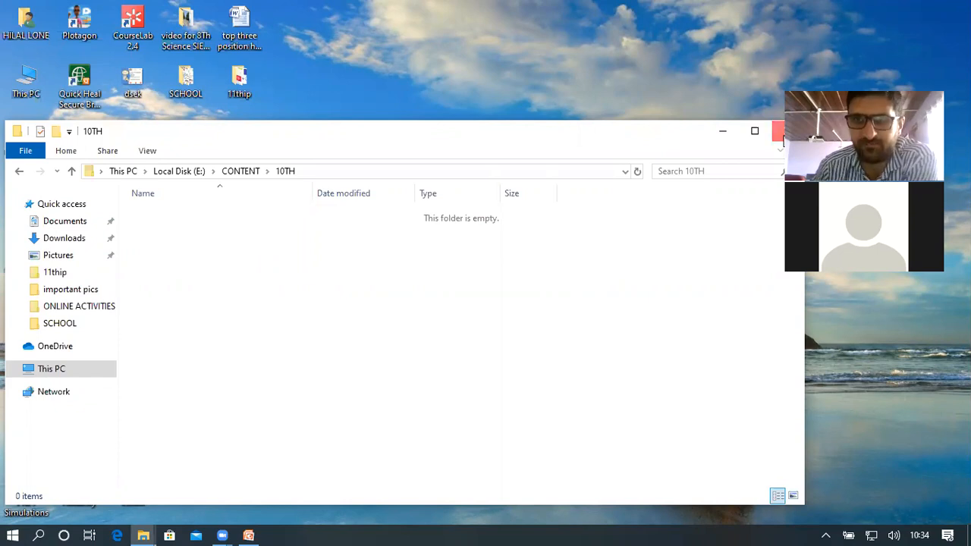
Step: Open This PC from the desktop and point out the local disks and DVD RW Drive (D:) under Devices and drives
{"action": "double_click", "coordinate": [31, 82]}
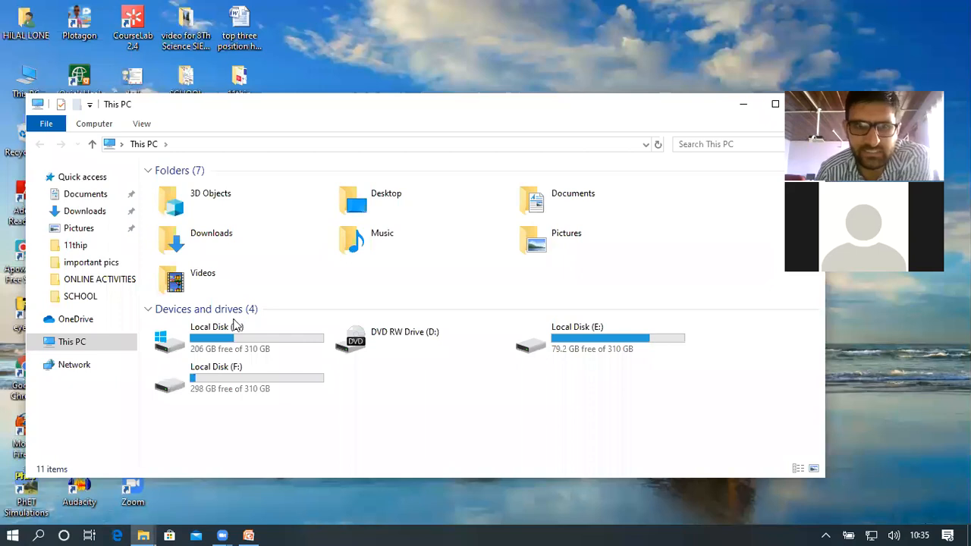
{"action": "left_click", "coordinate": [591, 351]}
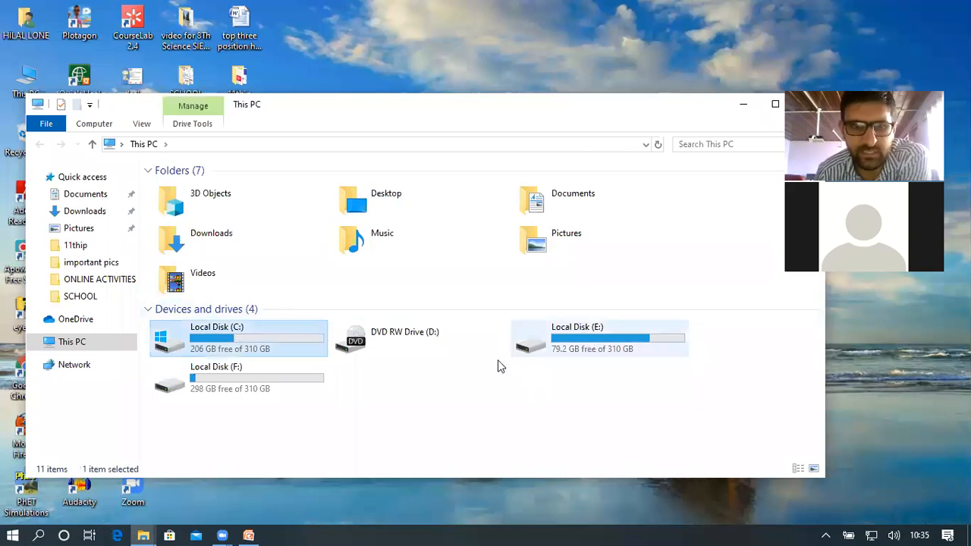
{"action": "left_click", "coordinate": [269, 373]}
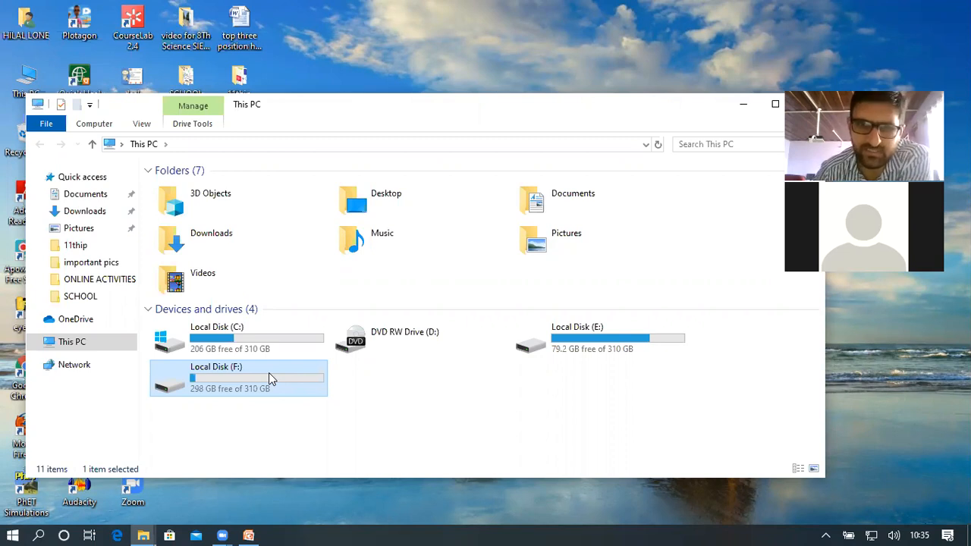
{"action": "left_click", "coordinate": [370, 343]}
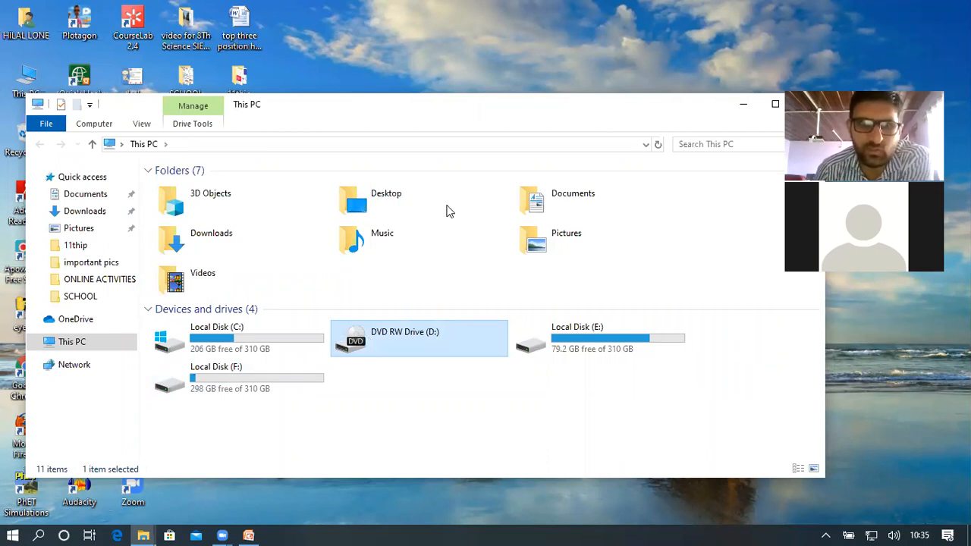
{"action": "left_click", "coordinate": [82, 343]}
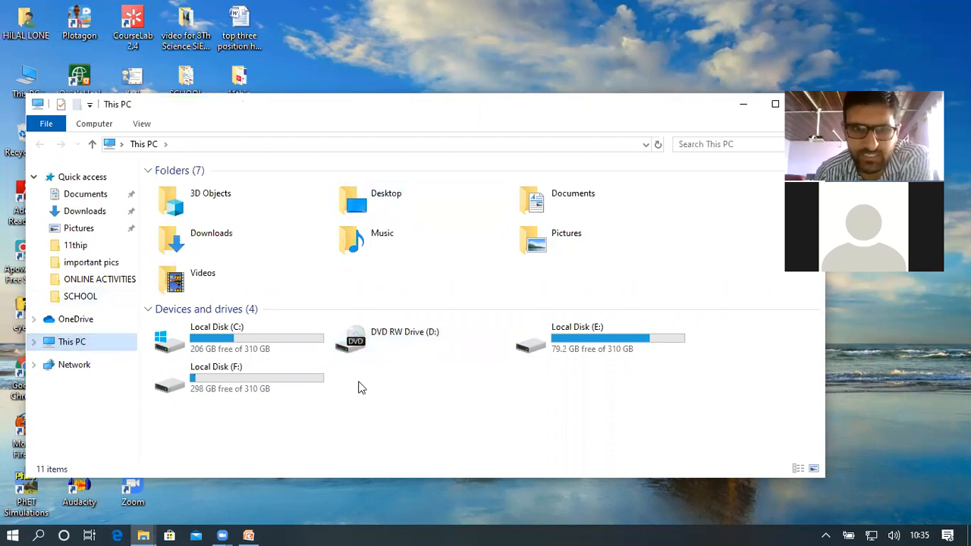
{"action": "left_click", "coordinate": [607, 329]}
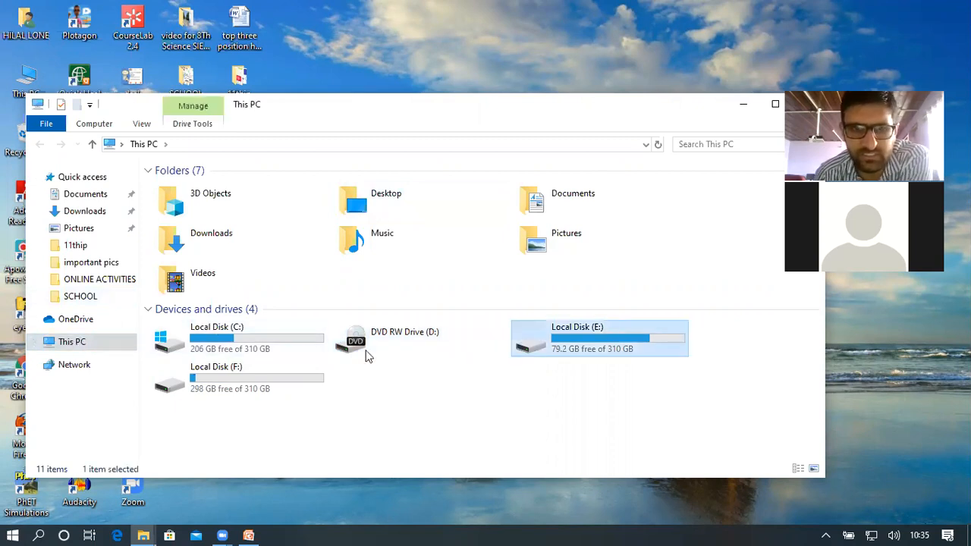
{"action": "left_click", "coordinate": [265, 384]}
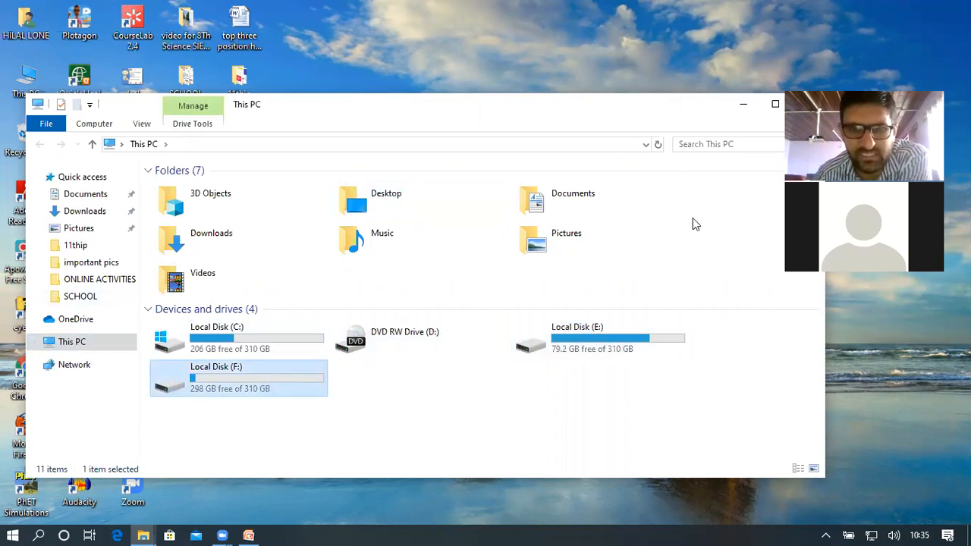
Step: Point out the Documents, Desktop, Music and Downloads folders in This PC by selecting each one in turn
{"action": "left_click", "coordinate": [564, 206]}
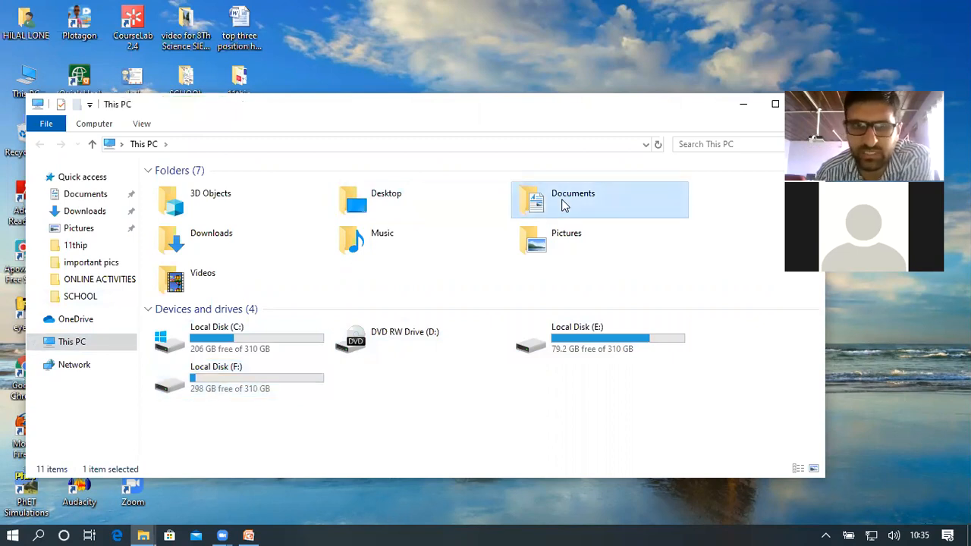
{"action": "left_click", "coordinate": [390, 202]}
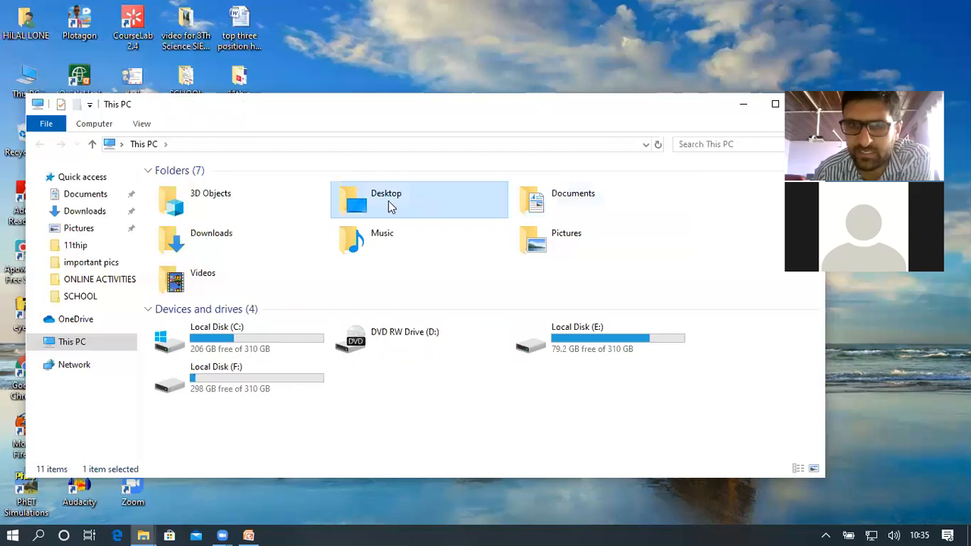
{"action": "left_click", "coordinate": [389, 241]}
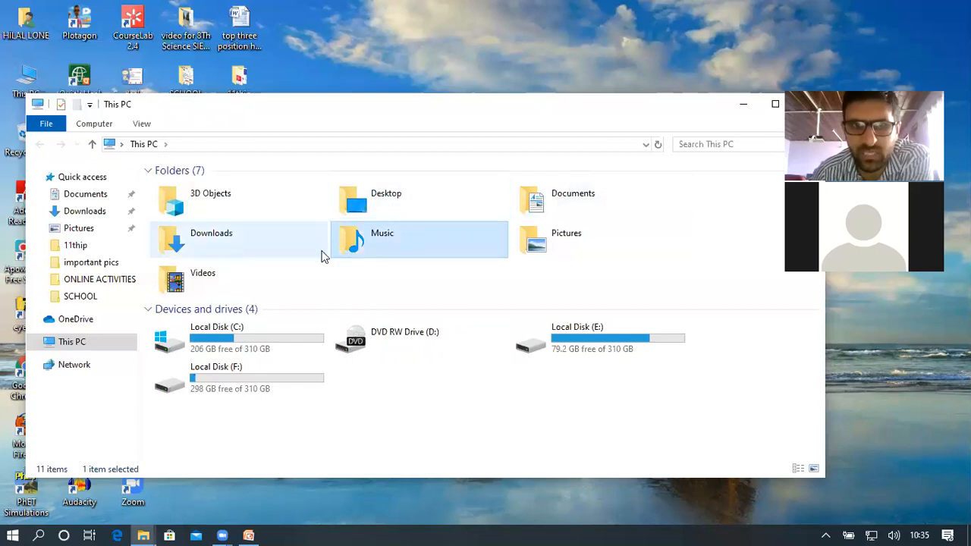
{"action": "left_click", "coordinate": [265, 240]}
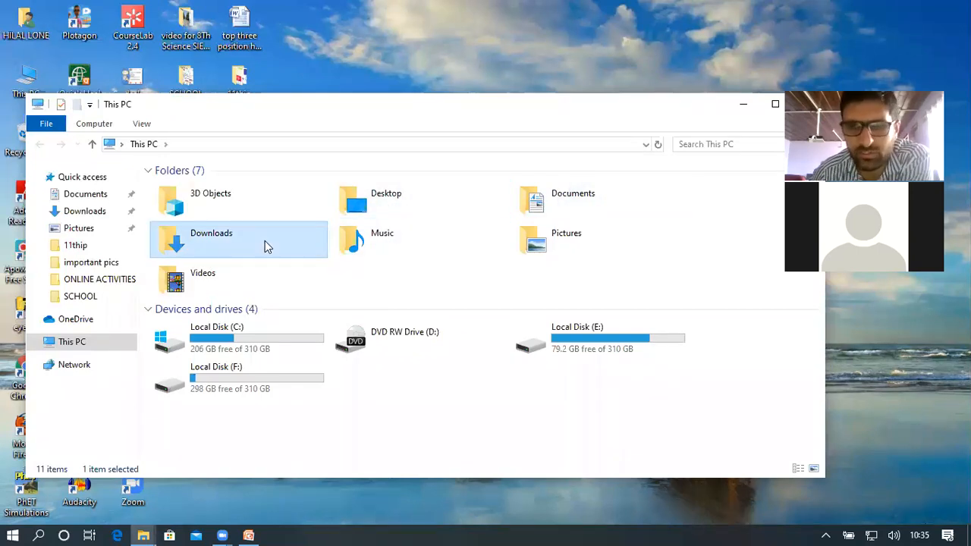
Step: Point out the Pictures, Documents, Desktop and Music folders and Local Disk (F:) in This PC, ending on the This PC entry
{"action": "left_click", "coordinate": [539, 248]}
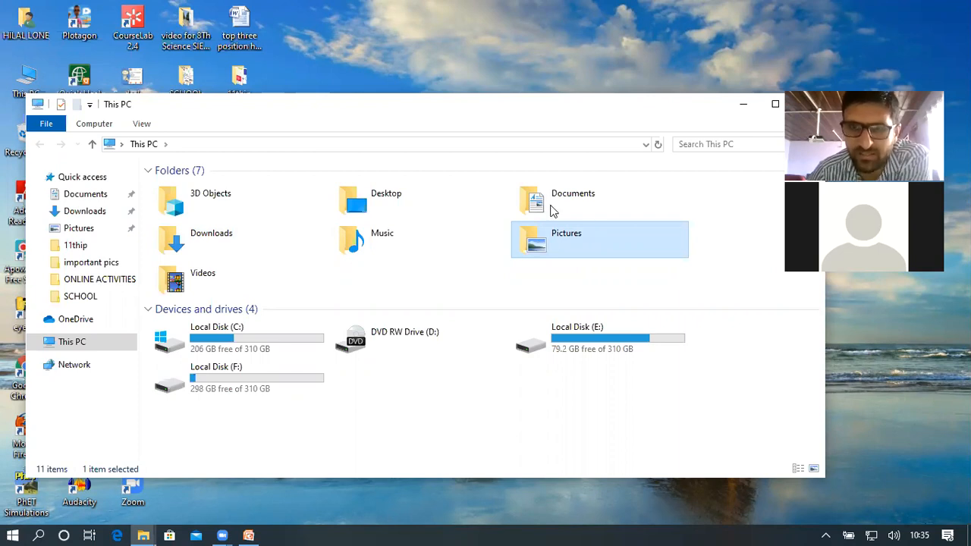
{"action": "left_click", "coordinate": [258, 351]}
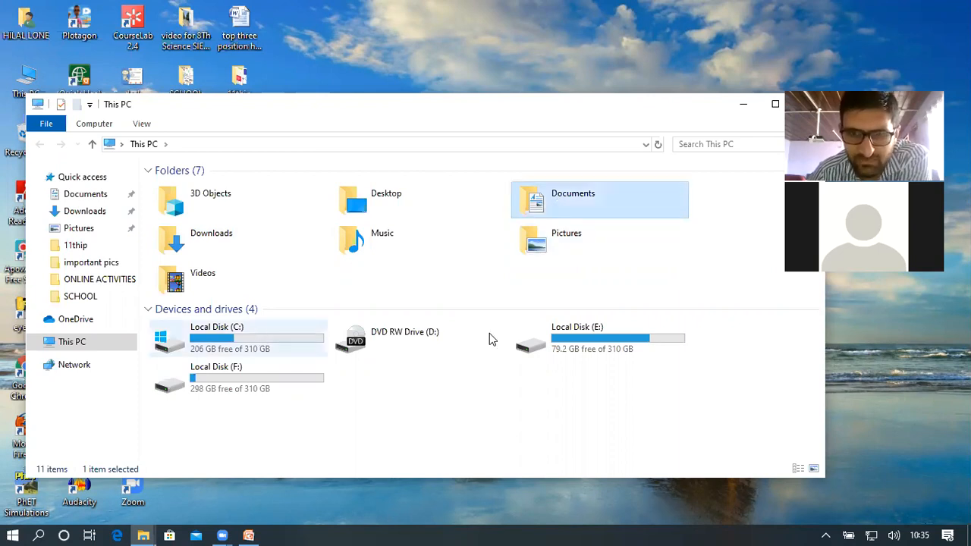
{"action": "left_click", "coordinate": [220, 389]}
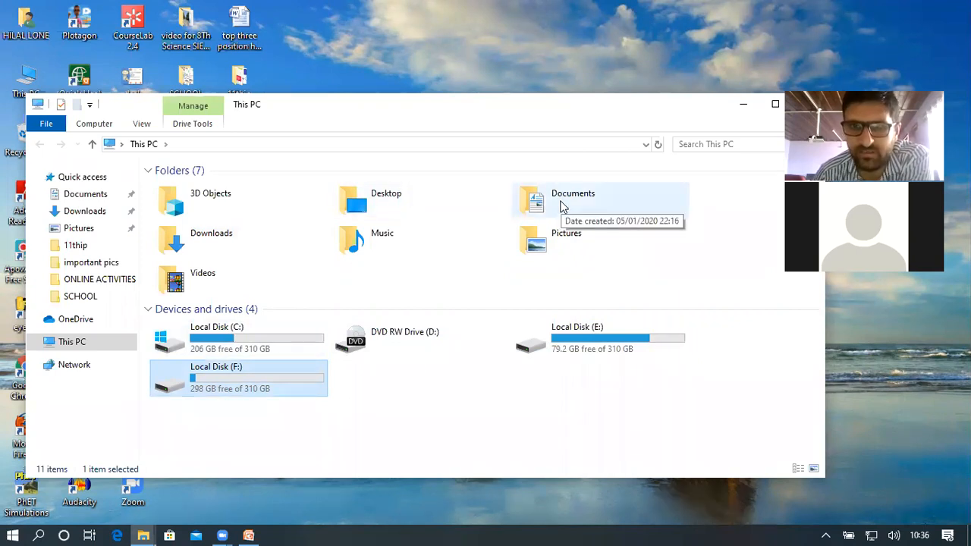
{"action": "left_click", "coordinate": [546, 240]}
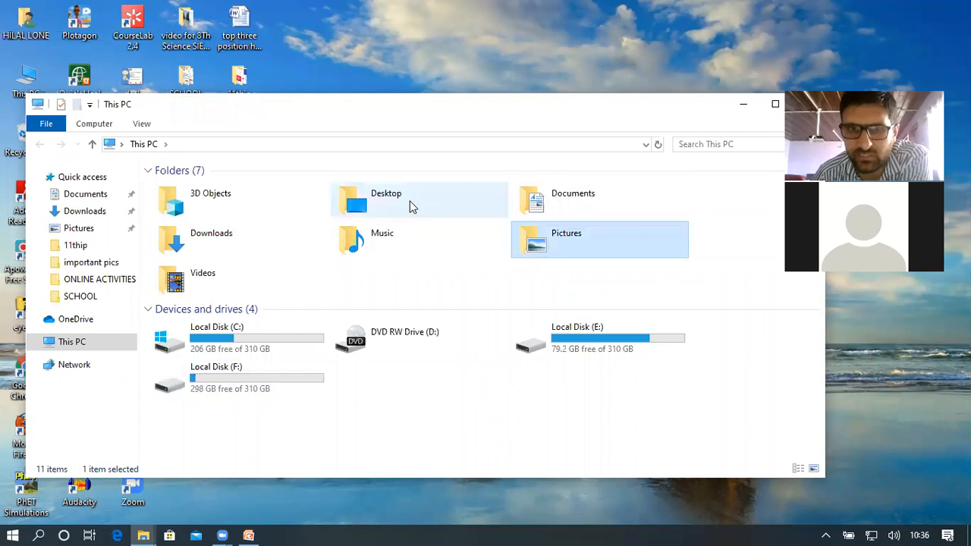
{"action": "left_click", "coordinate": [412, 206]}
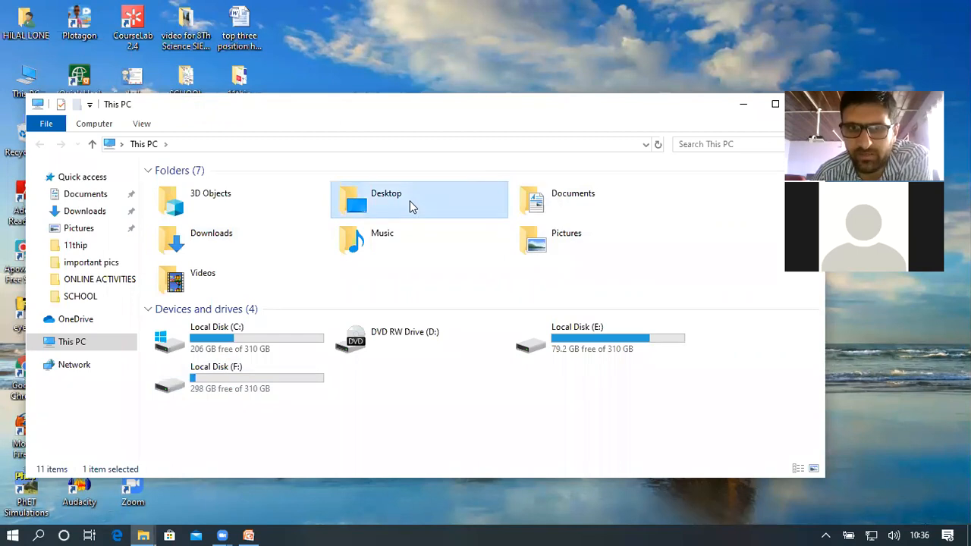
{"action": "left_click", "coordinate": [365, 251]}
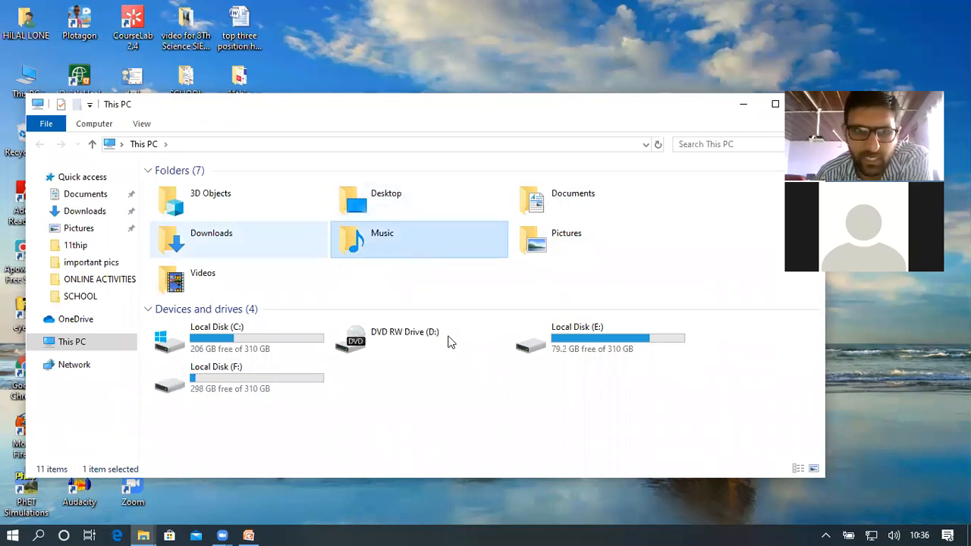
{"action": "left_click", "coordinate": [73, 343]}
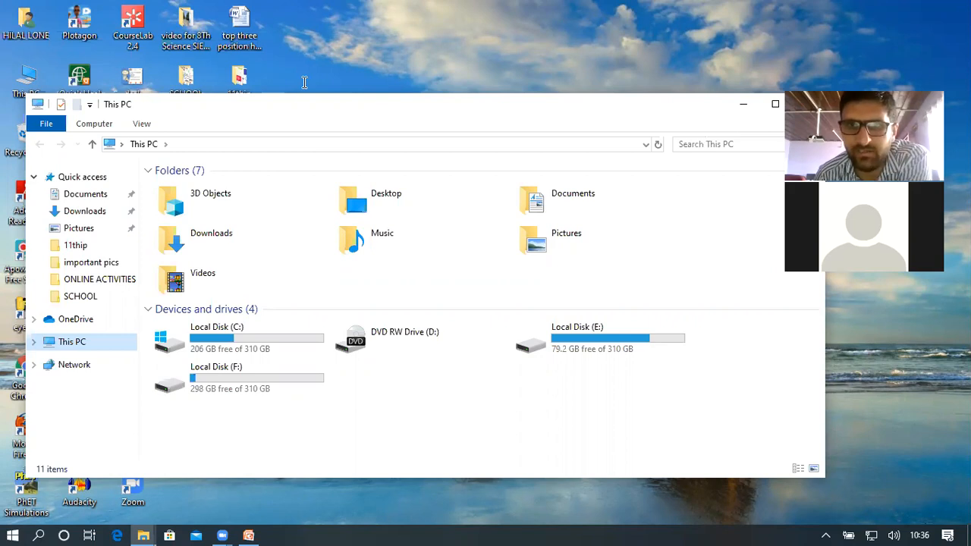
Step: Shift the This PC window clear of the video overlay and search This PC for 12TH
{"action": "left_click_drag", "start_coordinate": [668, 105], "coordinate": [639, 89]}
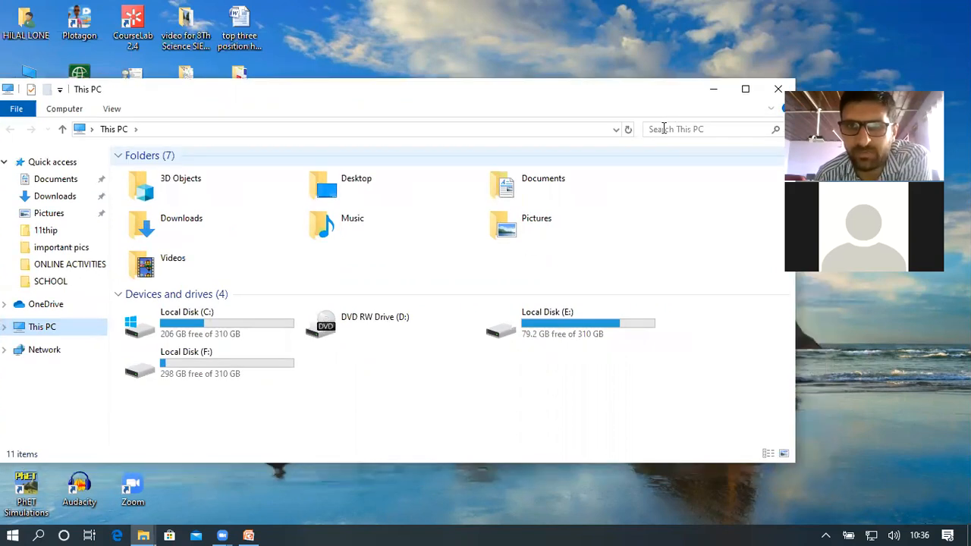
{"action": "left_click", "coordinate": [664, 128]}
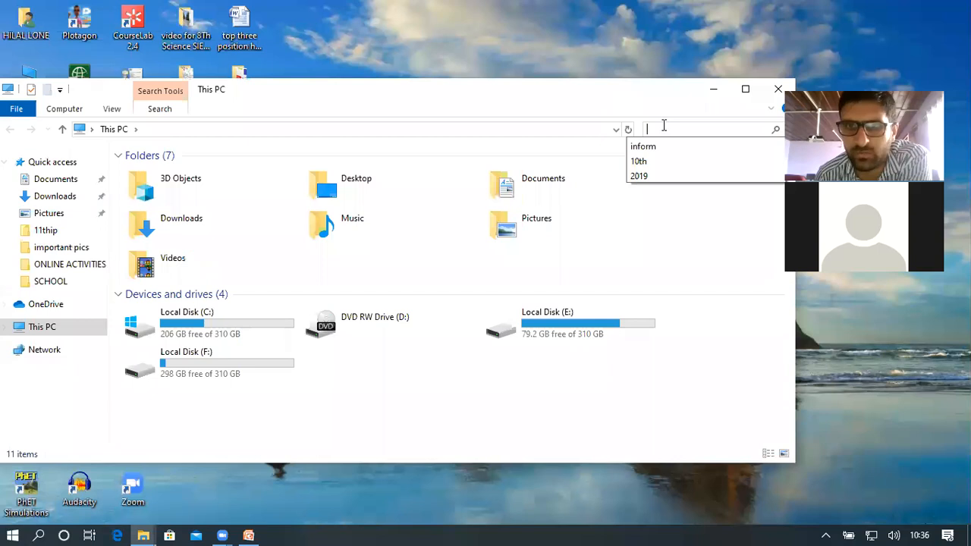
{"action": "key", "text": "Escape"}
{"action": "key", "text": "Escape"}
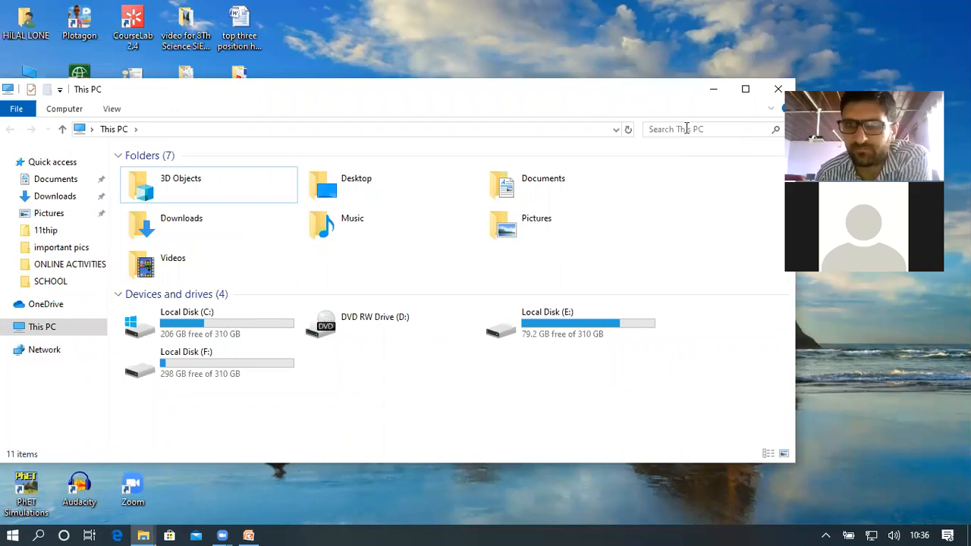
{"action": "left_click", "coordinate": [687, 129]}
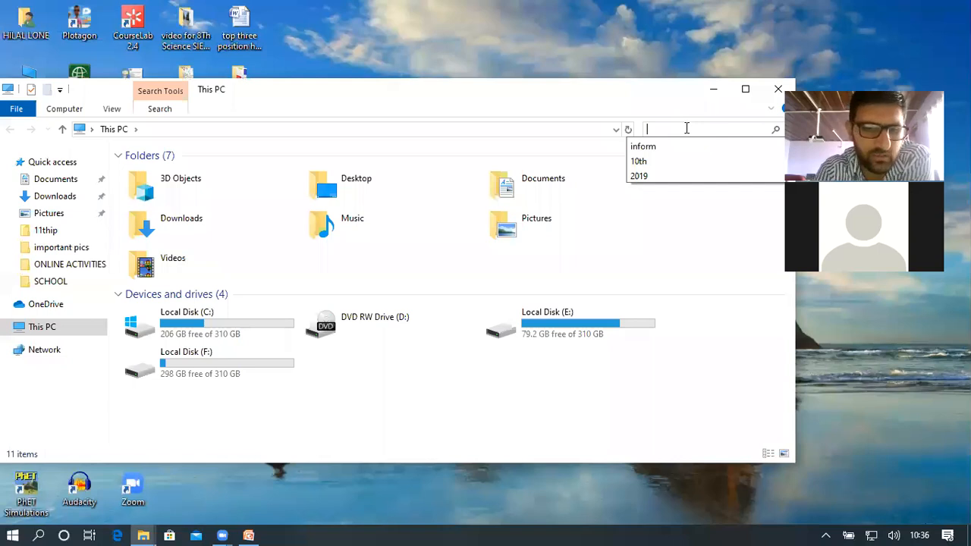
{"action": "type", "text": "12"}
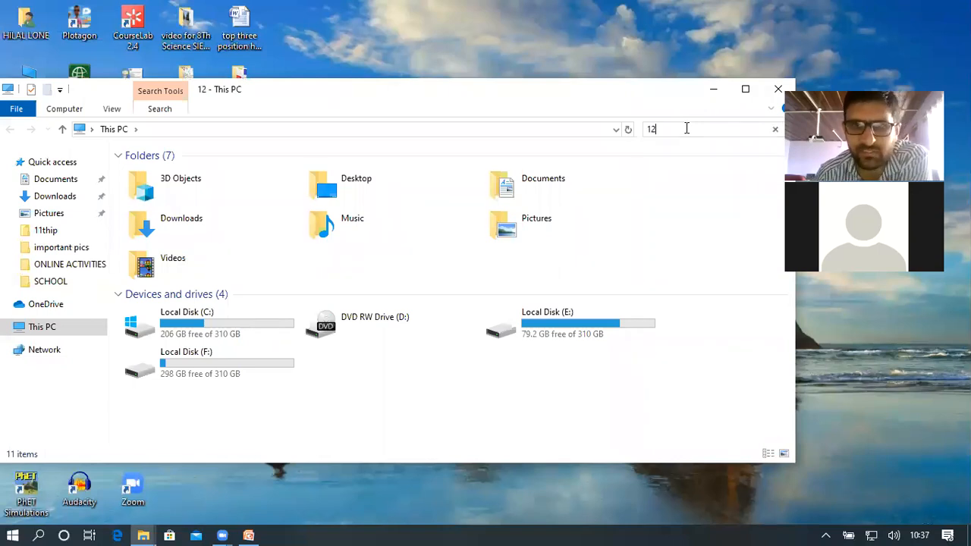
{"action": "type", "text": "TH"}
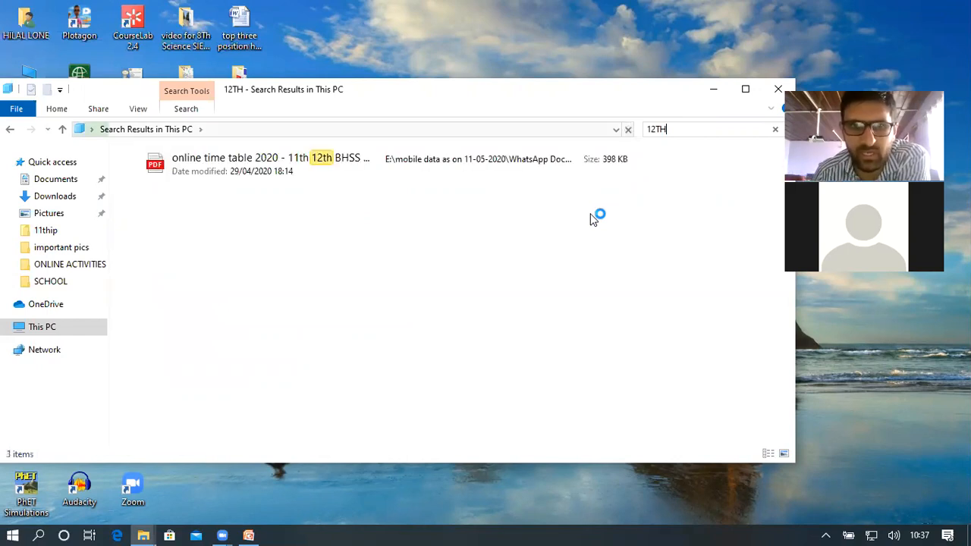
Step: Look through the 12TH search results, open the papers 12th 2017 folder from them, and close the window
{"action": "scroll", "coordinate": [278, 304], "scroll_direction": "down", "scroll_amount": 2}
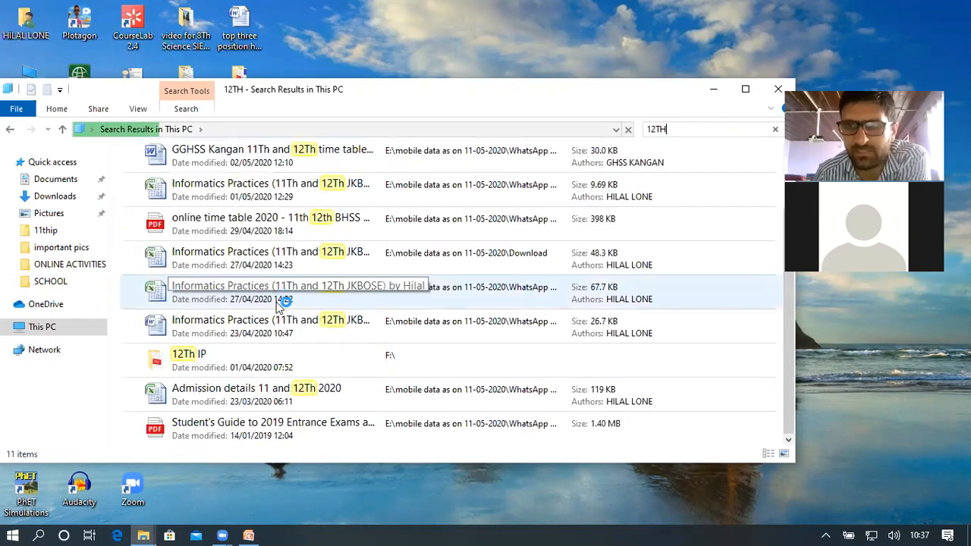
{"action": "scroll", "coordinate": [281, 303], "scroll_direction": "down", "scroll_amount": 2}
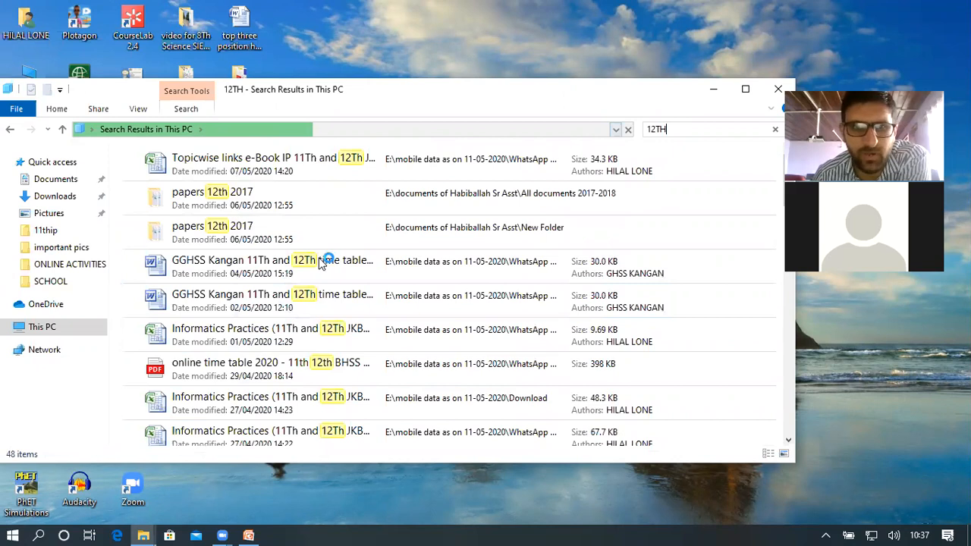
{"action": "double_click", "coordinate": [237, 196]}
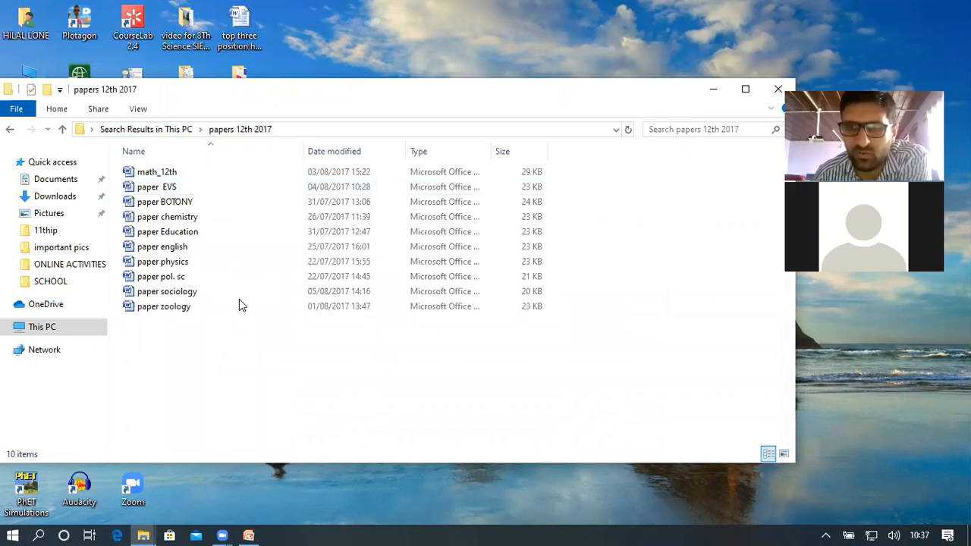
{"action": "left_click", "coordinate": [778, 89]}
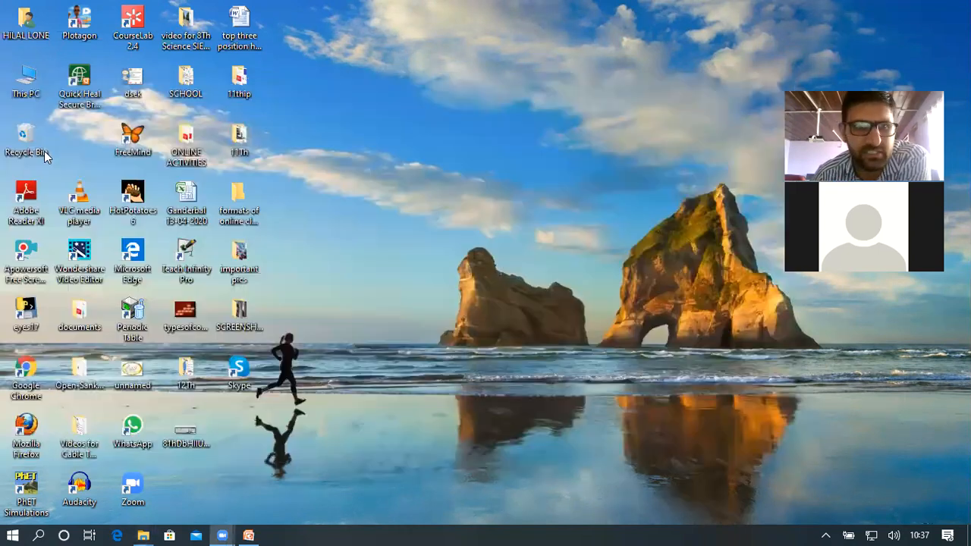
Step: Open This PC from the desktop and follow the path Local Disk (E:), CONTENT, 9TH to view that subfolder
{"action": "double_click", "coordinate": [33, 83]}
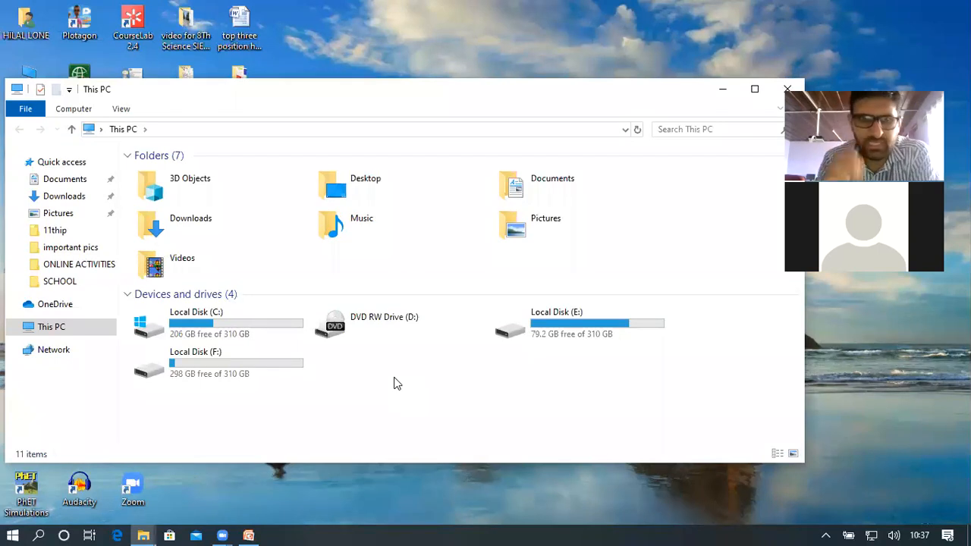
{"action": "left_click", "coordinate": [124, 130]}
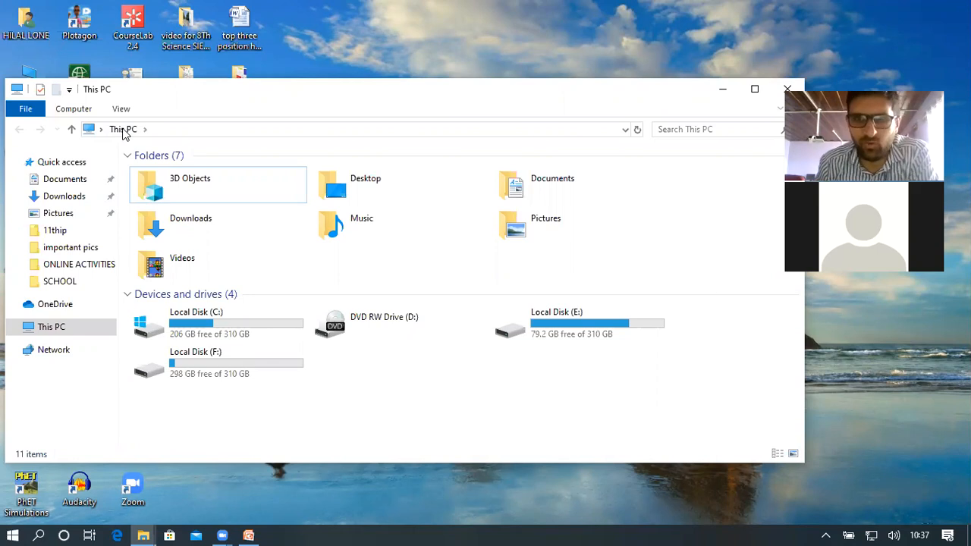
{"action": "double_click", "coordinate": [573, 326]}
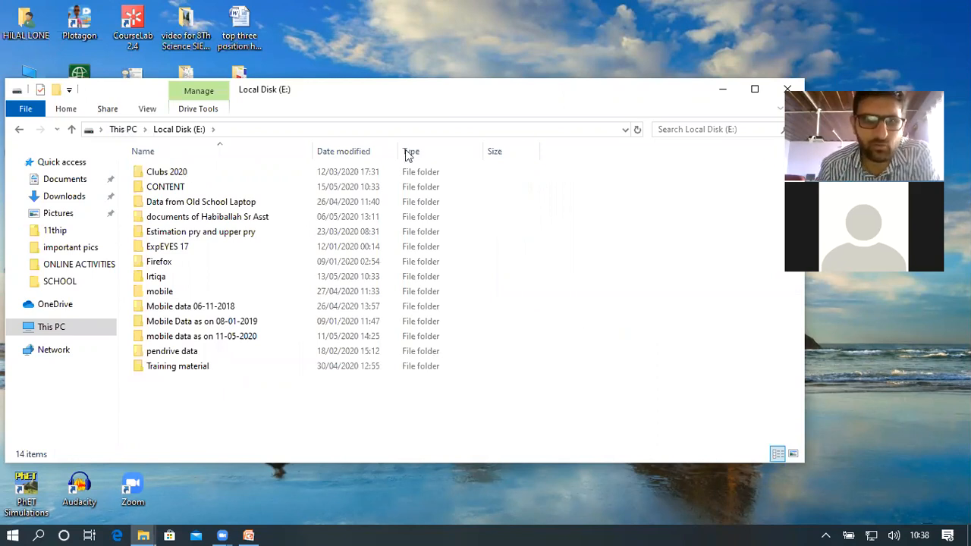
{"action": "left_click", "coordinate": [194, 188]}
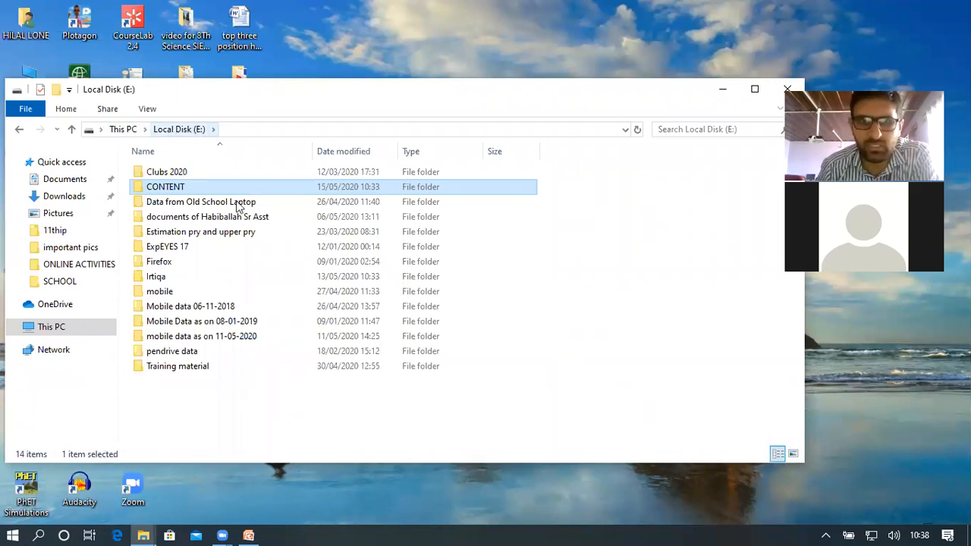
{"action": "double_click", "coordinate": [185, 188]}
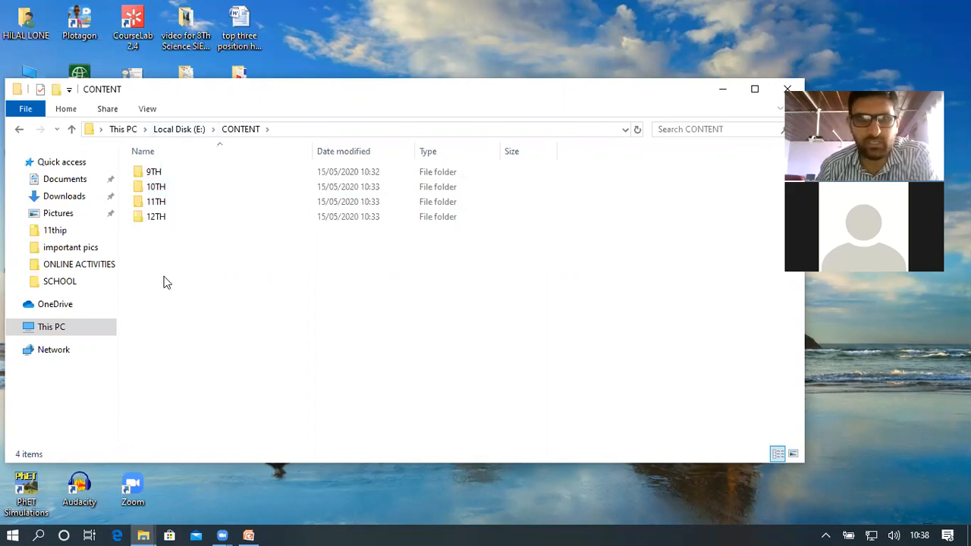
{"action": "double_click", "coordinate": [180, 175]}
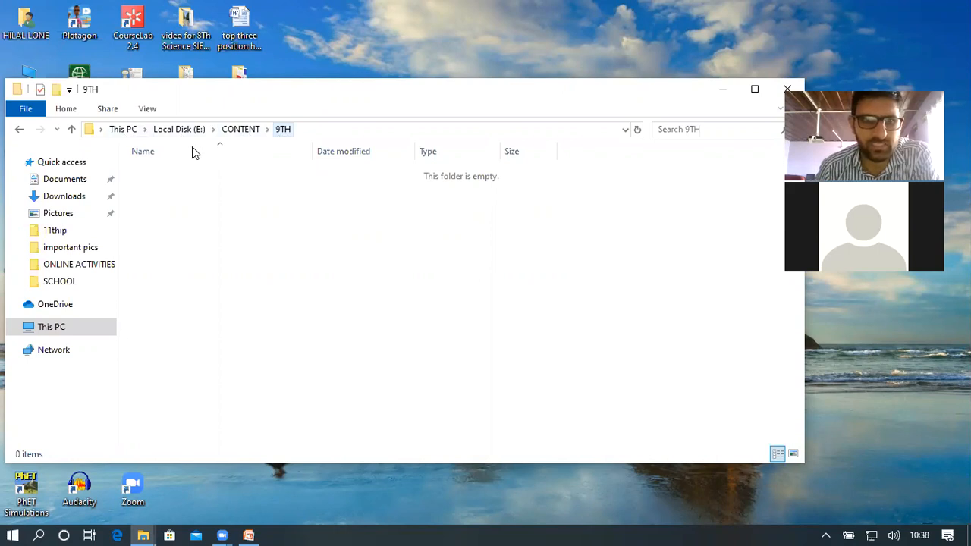
Step: Return from the 9TH folder to This PC and retrace the path through Local Disk (E:) into CONTENT
{"action": "left_click", "coordinate": [118, 130]}
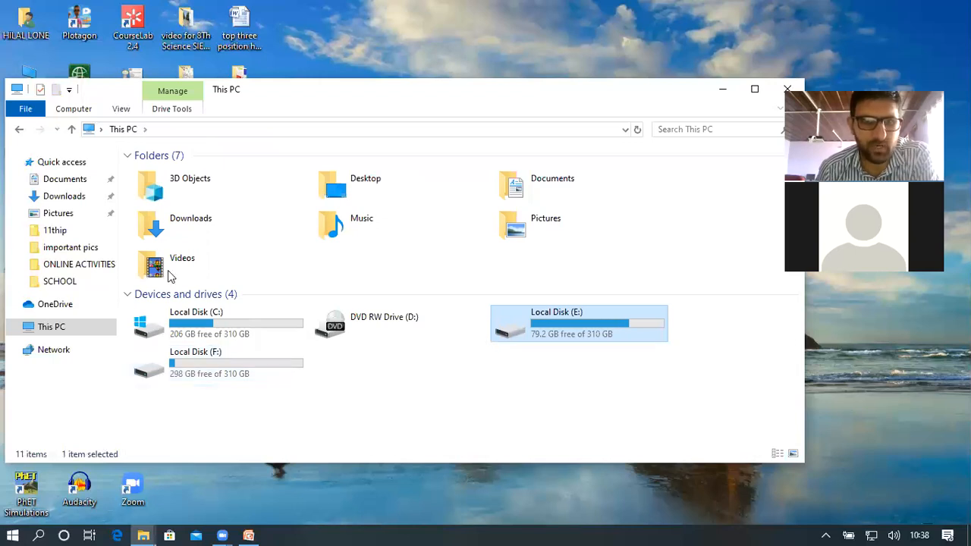
{"action": "key", "text": "Return"}
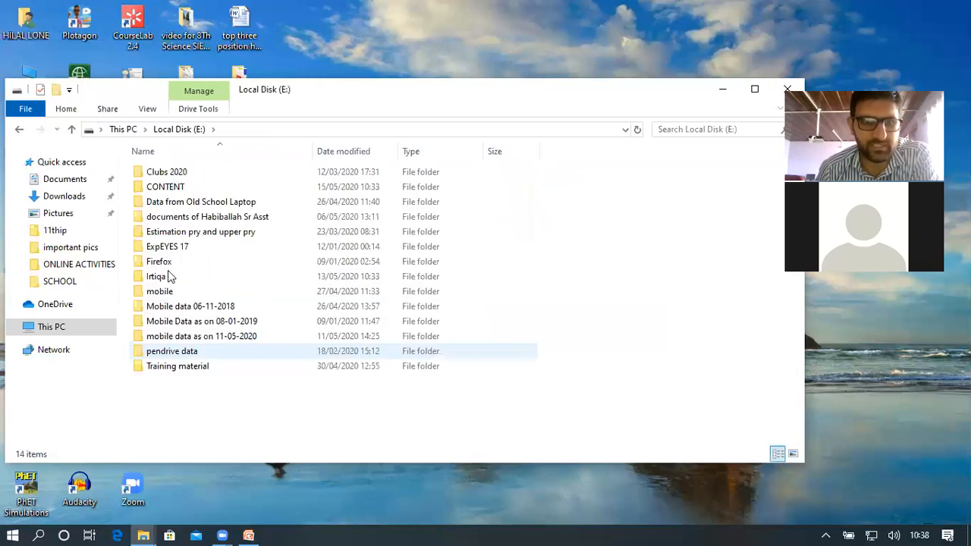
{"action": "double_click", "coordinate": [164, 188]}
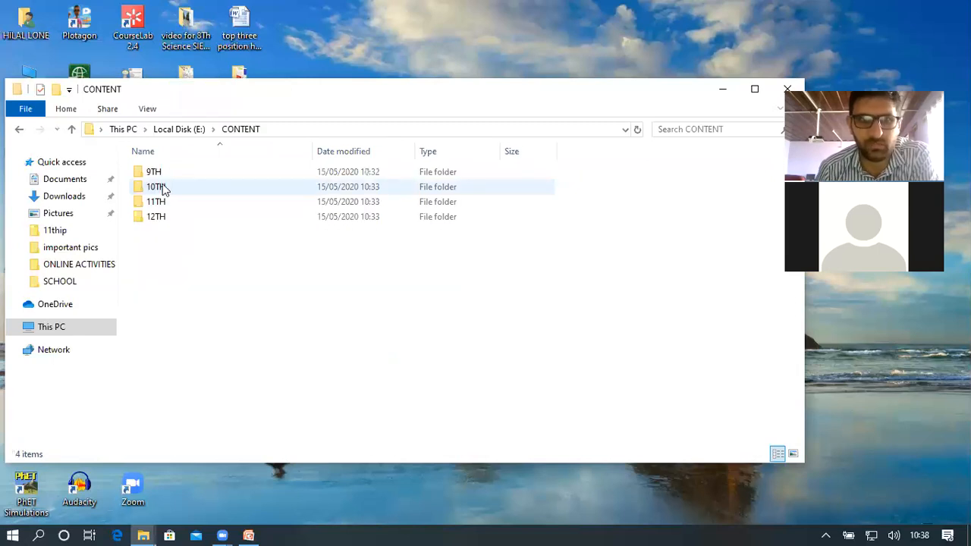
Step: Open the 10TH folder's properties, highlight its location path, close the properties, and minimise the CONTENT window
{"action": "left_click", "coordinate": [164, 188]}
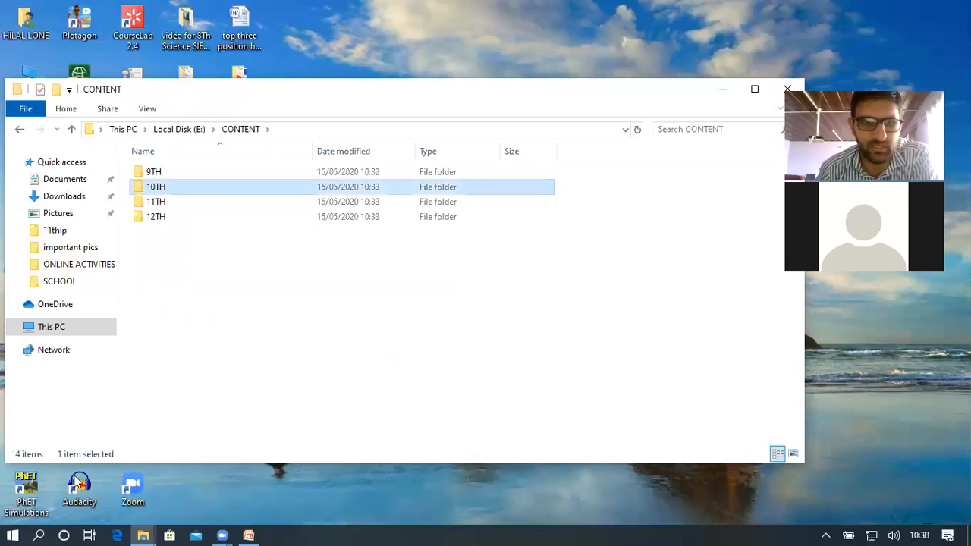
{"action": "right_click", "coordinate": [163, 188]}
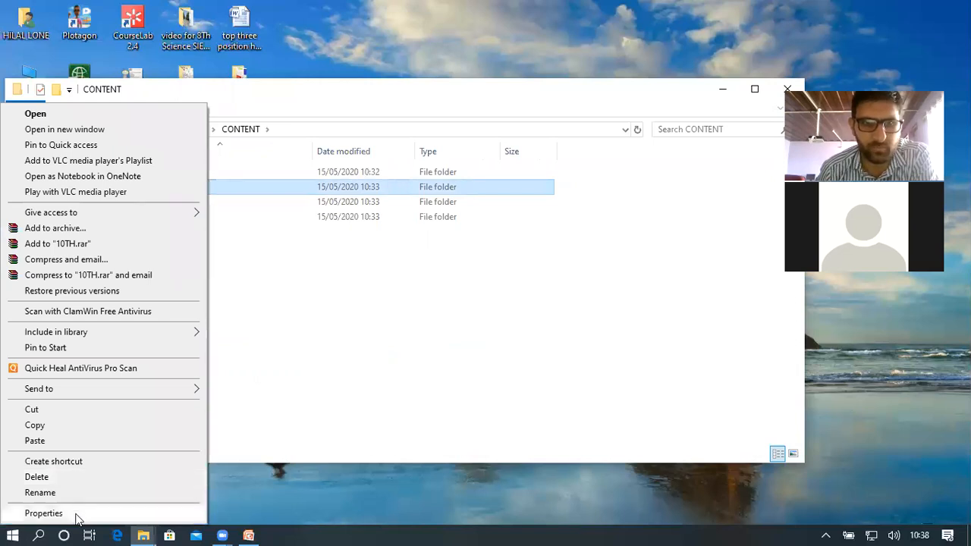
{"action": "left_click", "coordinate": [76, 515]}
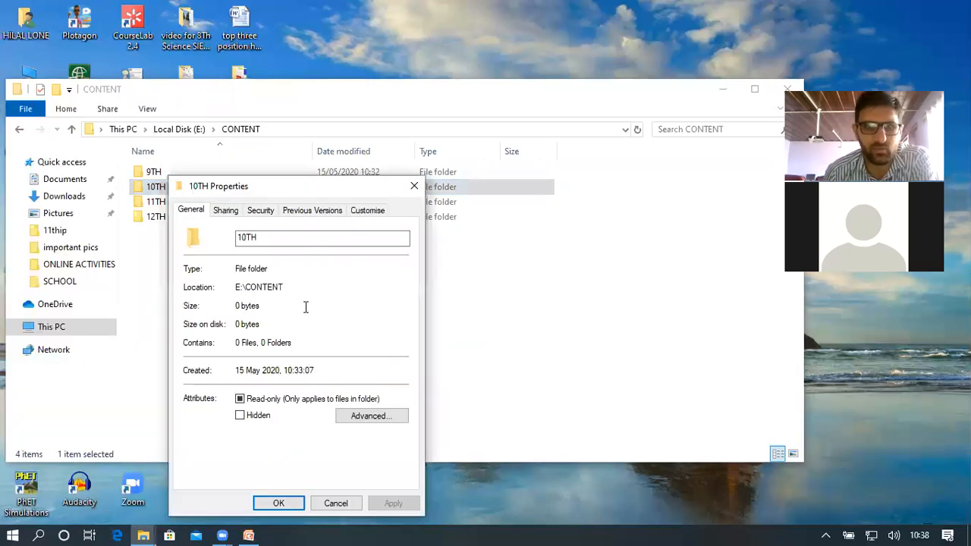
{"action": "left_click_drag", "start_coordinate": [244, 288], "coordinate": [230, 288]}
{"action": "left_click_drag", "start_coordinate": [289, 288], "coordinate": [245, 288]}
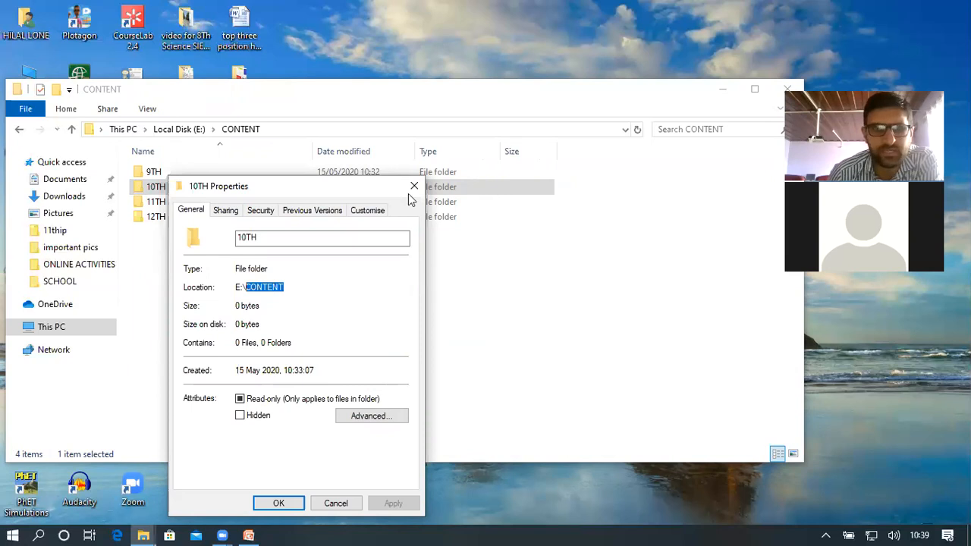
{"action": "key", "text": "Escape"}
{"action": "left_click", "coordinate": [721, 91]}
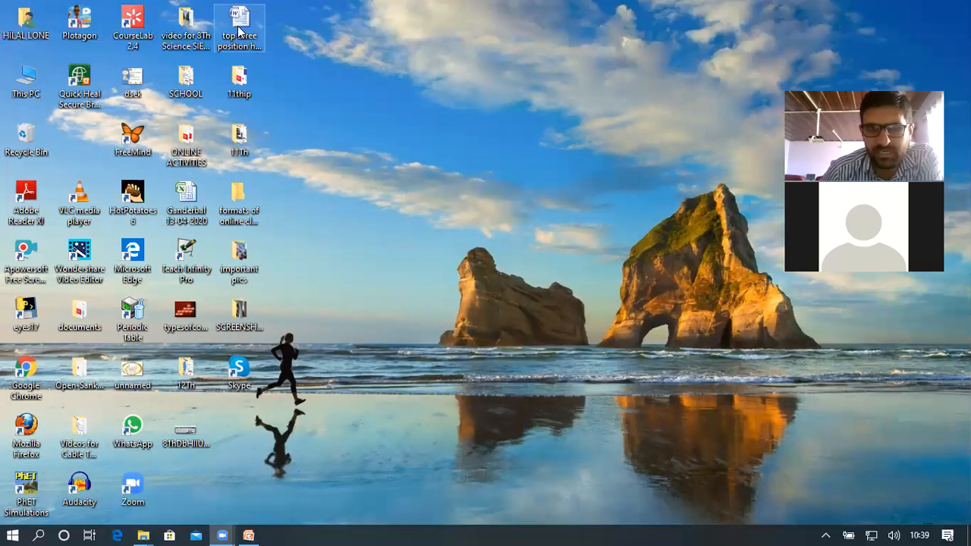
Step: Open the properties of the top three position holders 2019 document and highlight its file name and file type
{"action": "right_click", "coordinate": [239, 31]}
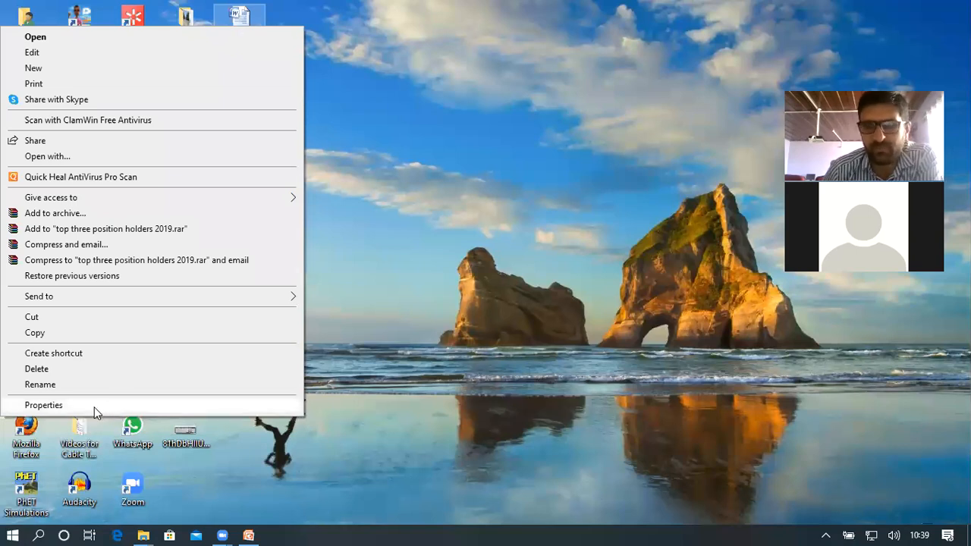
{"action": "left_click", "coordinate": [45, 405]}
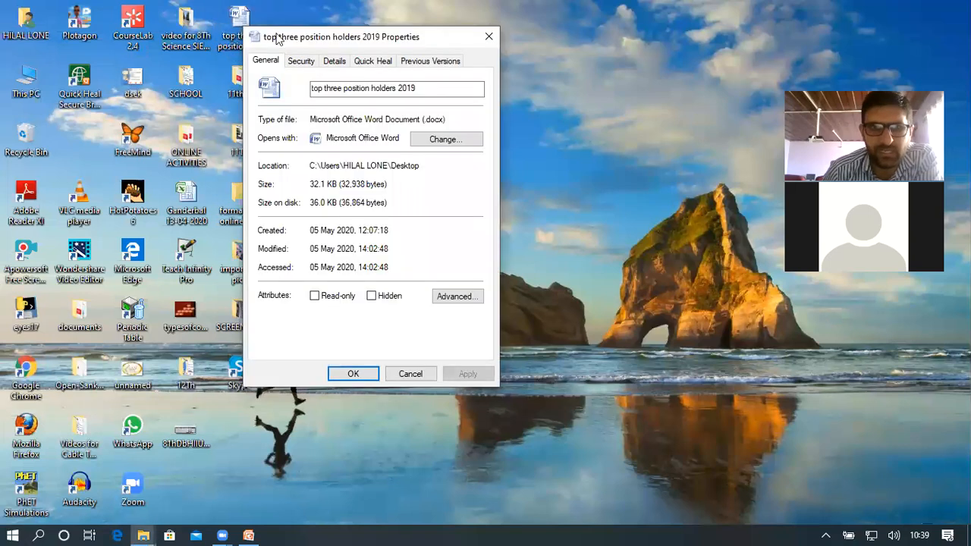
{"action": "left_click_drag", "start_coordinate": [278, 40], "coordinate": [308, 122]}
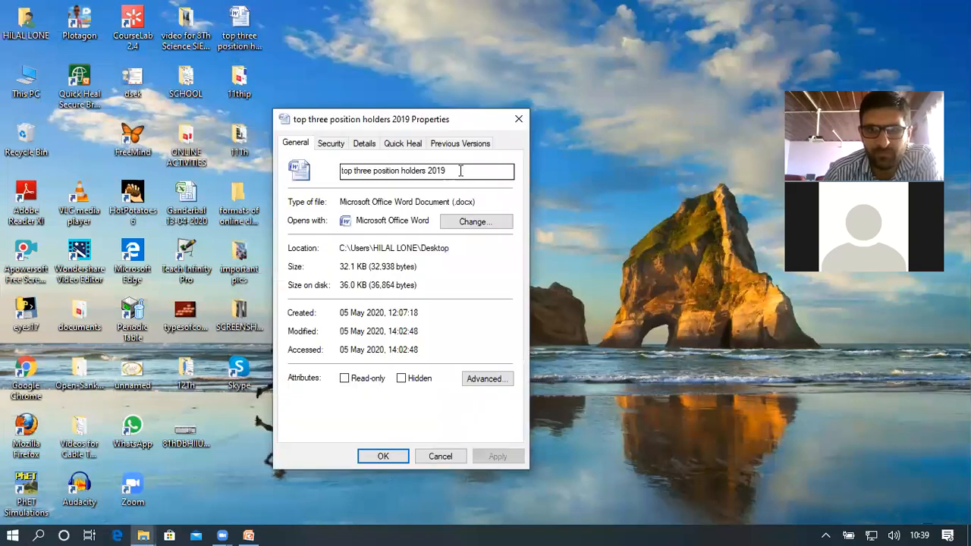
{"action": "left_click_drag", "start_coordinate": [448, 172], "coordinate": [342, 175]}
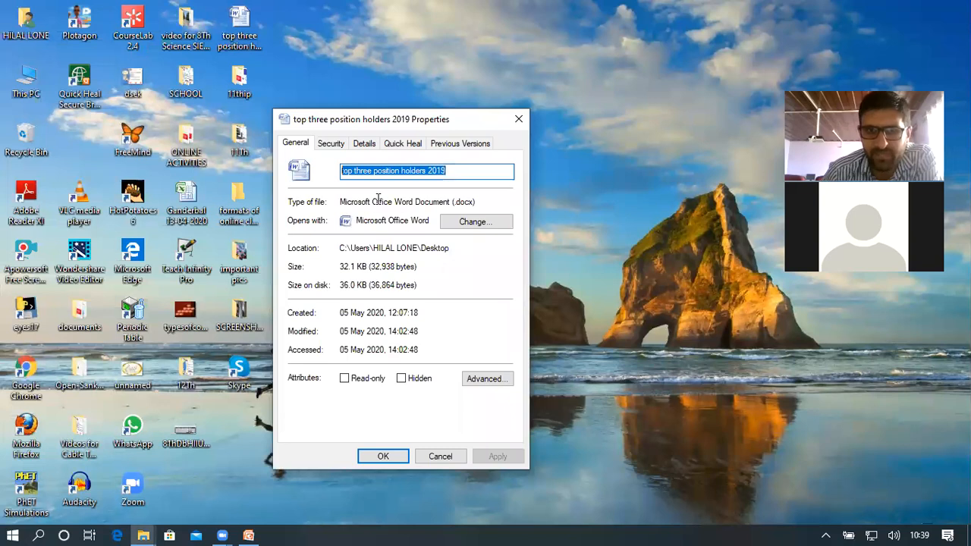
{"action": "left_click", "coordinate": [449, 172]}
{"action": "left_click", "coordinate": [480, 202]}
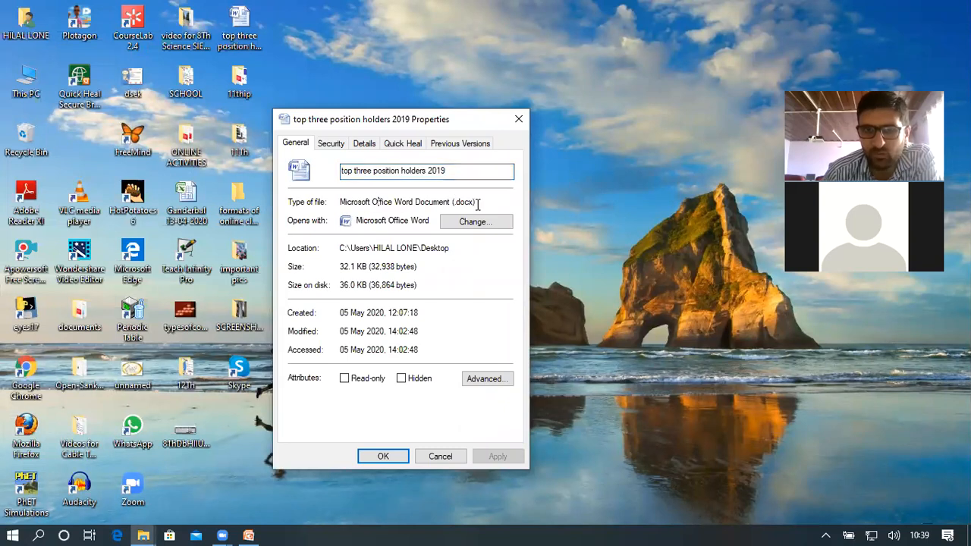
{"action": "left_click", "coordinate": [331, 200], "text": "shift"}
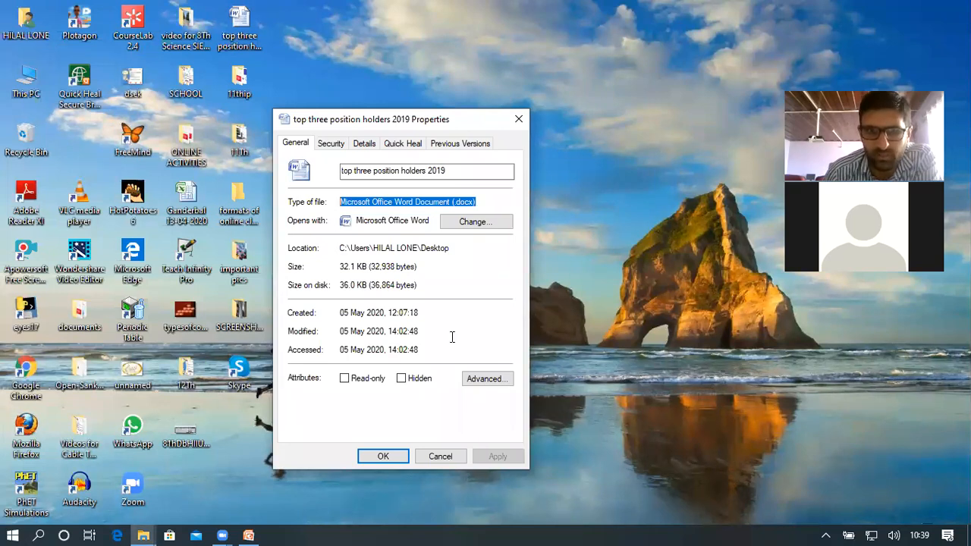
Step: Highlight the drive, Users, user-name and Desktop parts of the document's location one by one, then the whole path
{"action": "left_click", "coordinate": [342, 249]}
{"action": "key", "text": "shift+Left"}
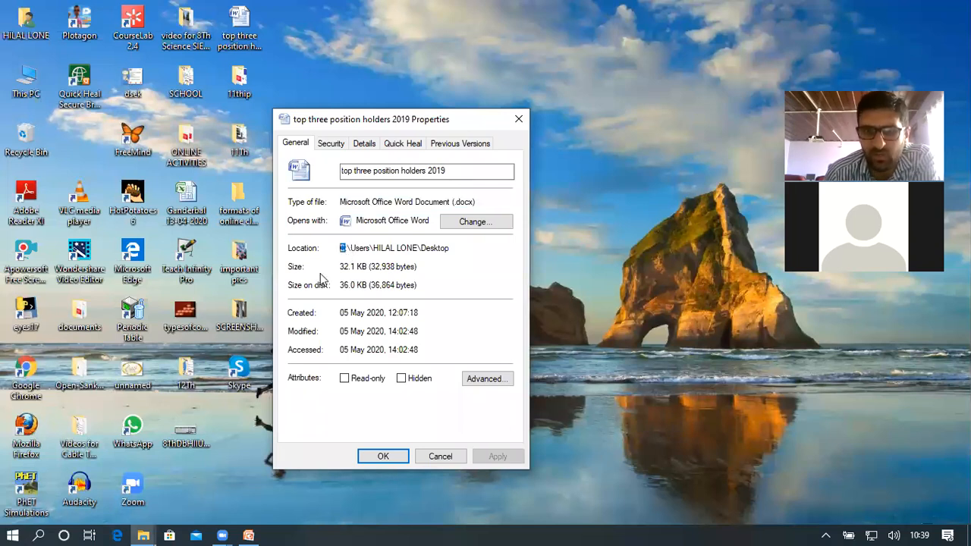
{"action": "double_click", "coordinate": [352, 250]}
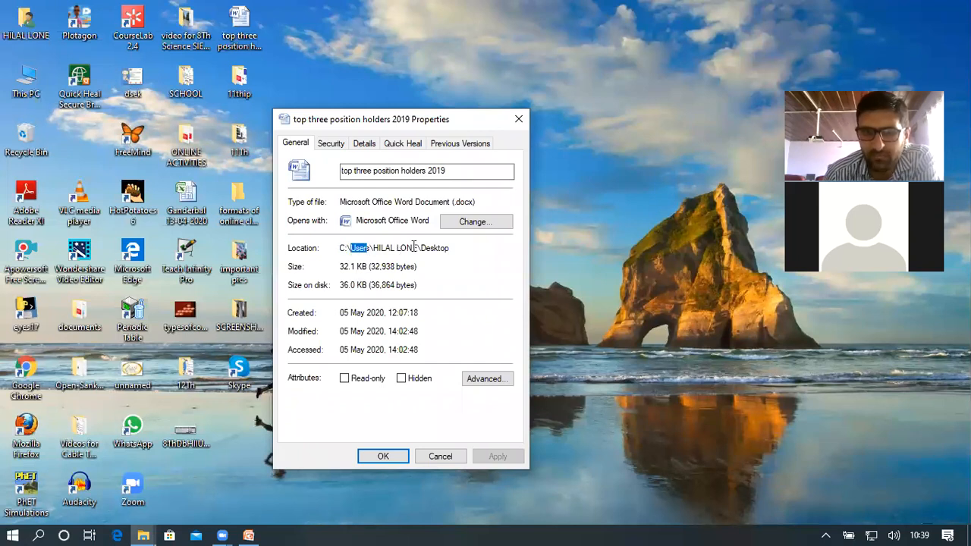
{"action": "double_click", "coordinate": [407, 248]}
{"action": "left_click", "coordinate": [374, 248], "text": "shift"}
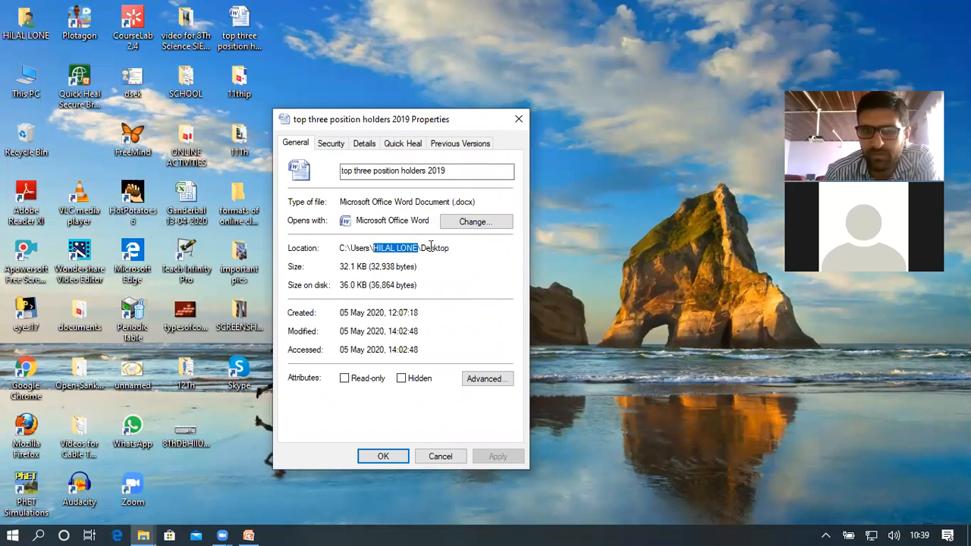
{"action": "double_click", "coordinate": [426, 247]}
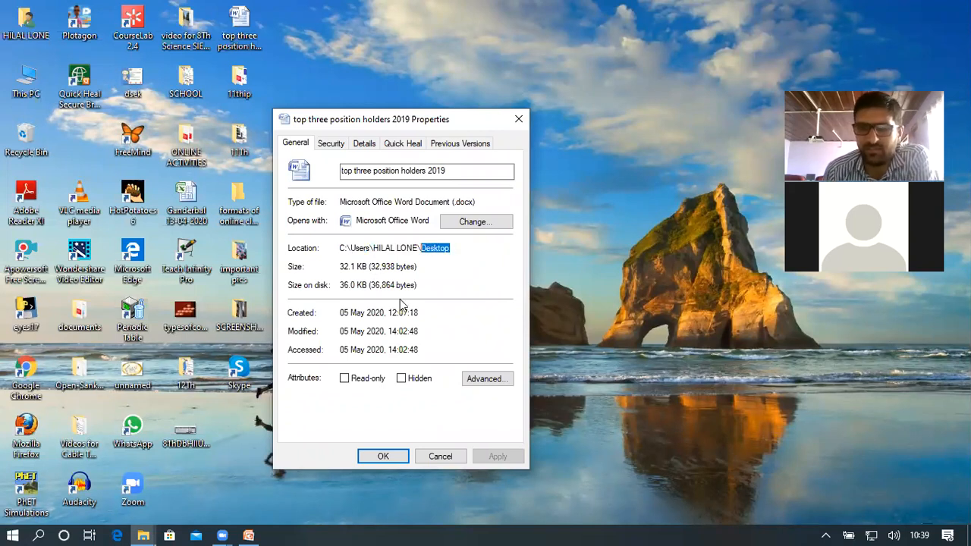
{"action": "left_click", "coordinate": [459, 251]}
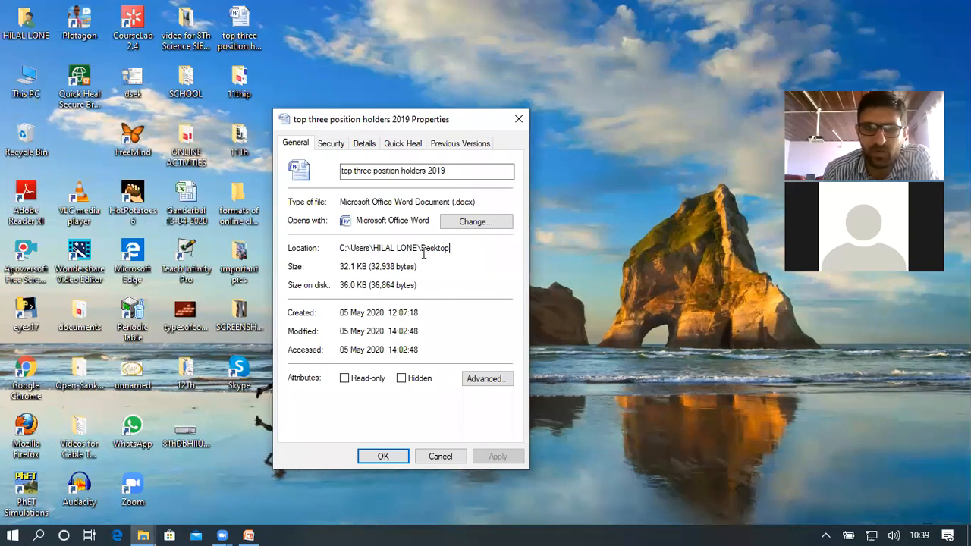
{"action": "left_click", "coordinate": [357, 248], "text": "shift"}
{"action": "left_click_drag", "start_coordinate": [342, 248], "coordinate": [326, 328]}
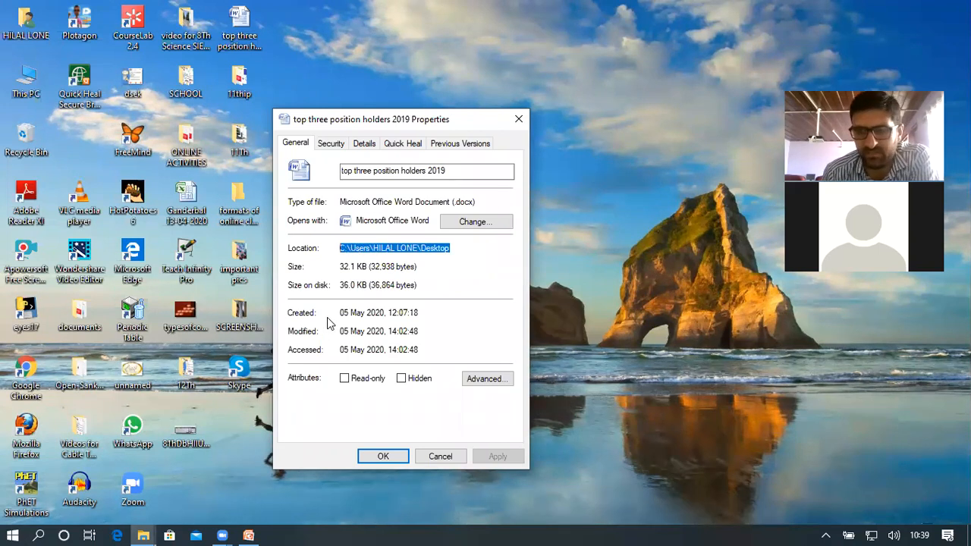
Step: Highlight the document's name, location, size, size on disk and creation date in its properties
{"action": "left_click", "coordinate": [335, 265]}
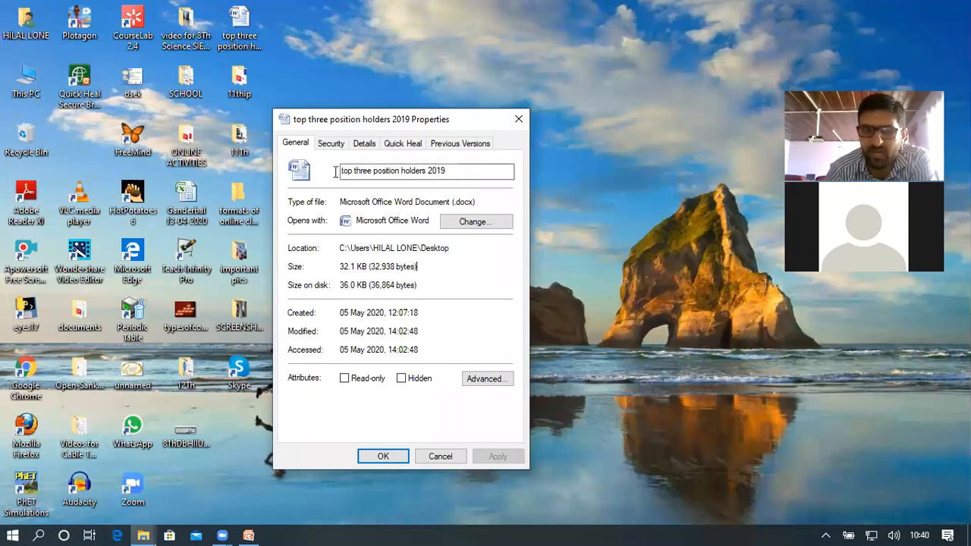
{"action": "key", "text": "ctrl+a"}
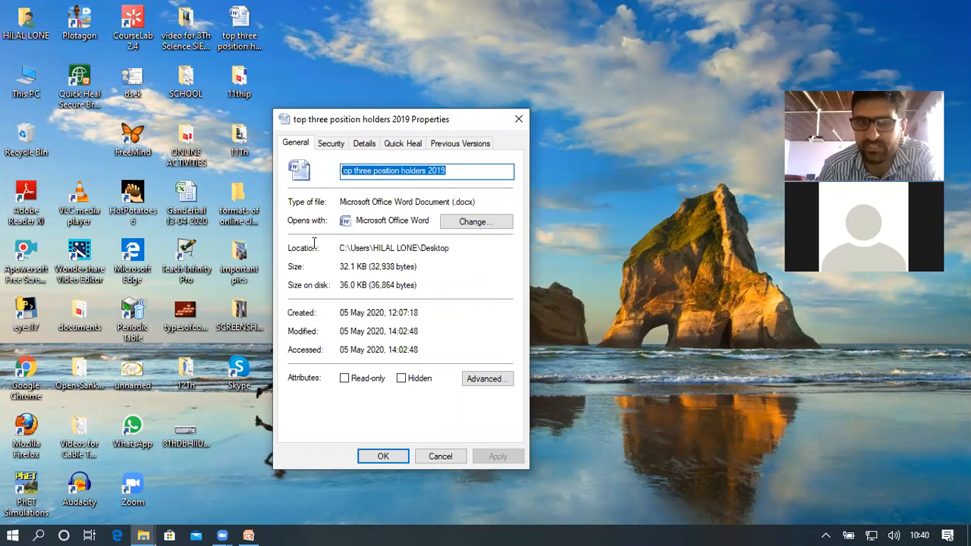
{"action": "key", "text": "Tab"}
{"action": "key", "text": "Tab"}
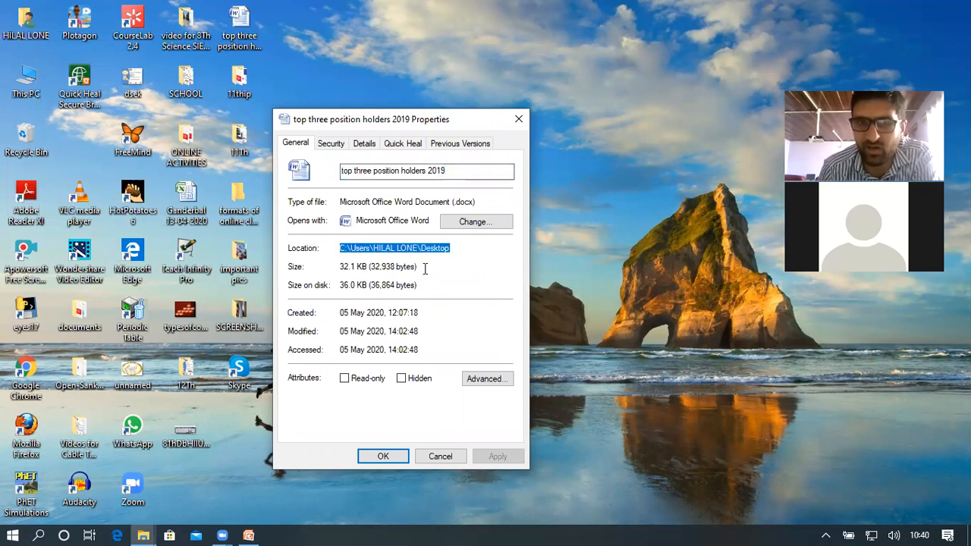
{"action": "key", "text": "Tab"}
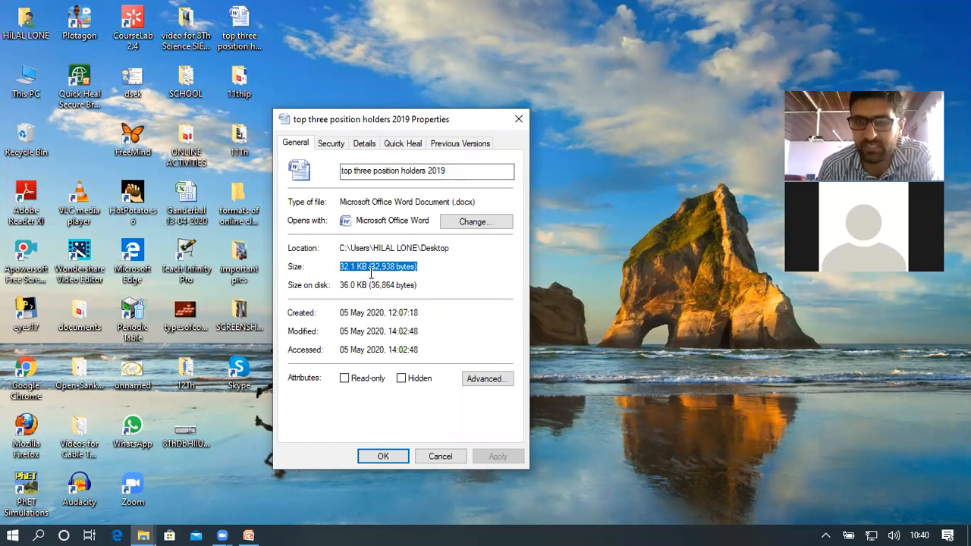
{"action": "left_click_drag", "start_coordinate": [439, 285], "coordinate": [333, 286]}
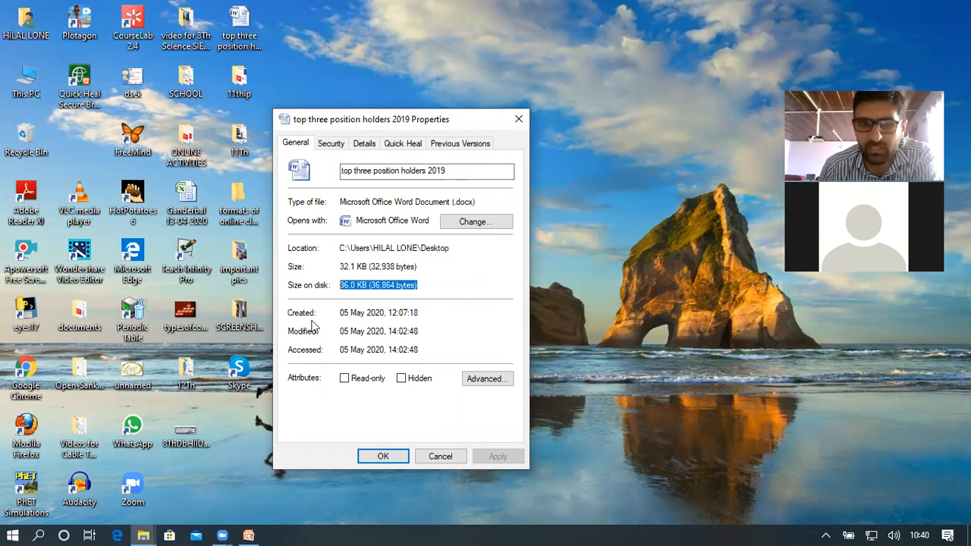
{"action": "left_click_drag", "start_coordinate": [345, 311], "coordinate": [424, 313]}
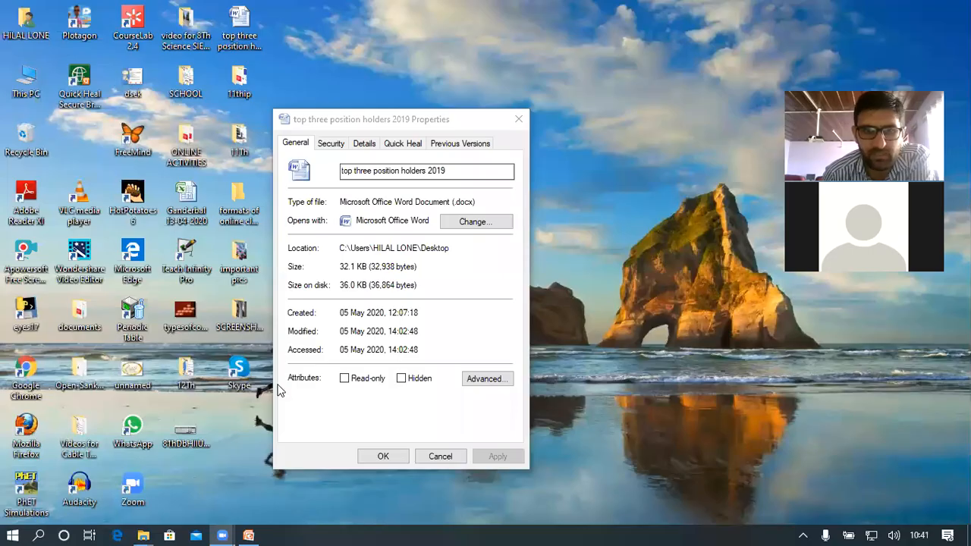
Step: Try out the document's Read-only attribute and clear it again
{"action": "left_click", "coordinate": [343, 380]}
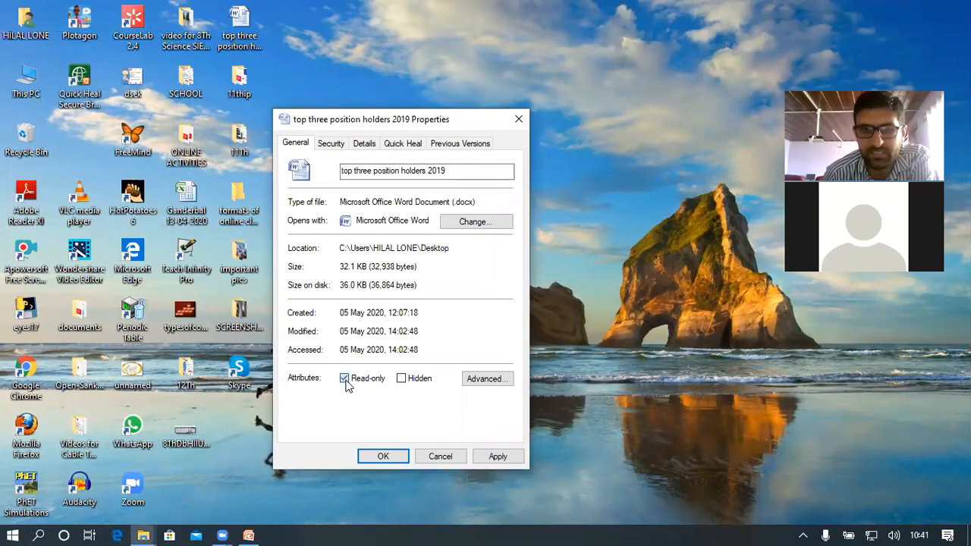
{"action": "left_click", "coordinate": [401, 379]}
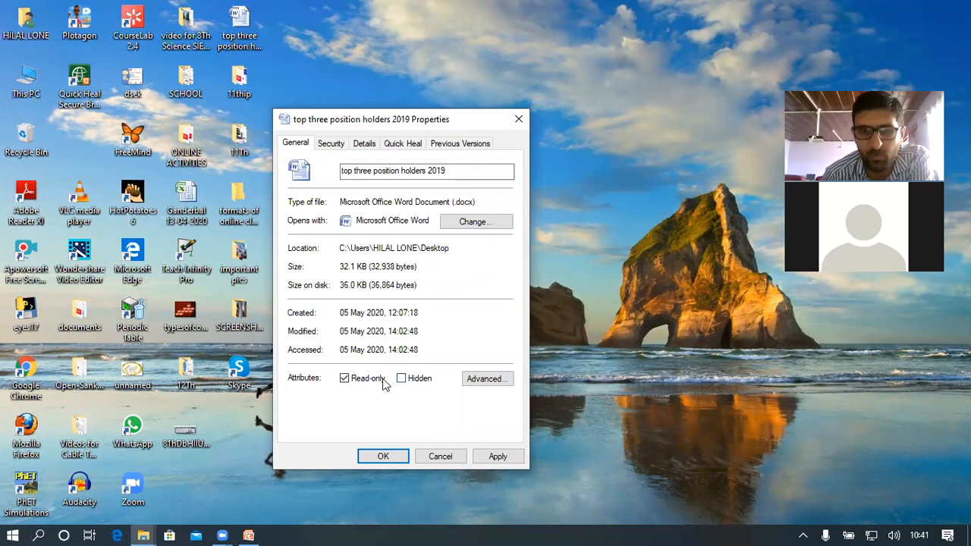
{"action": "left_click", "coordinate": [344, 378]}
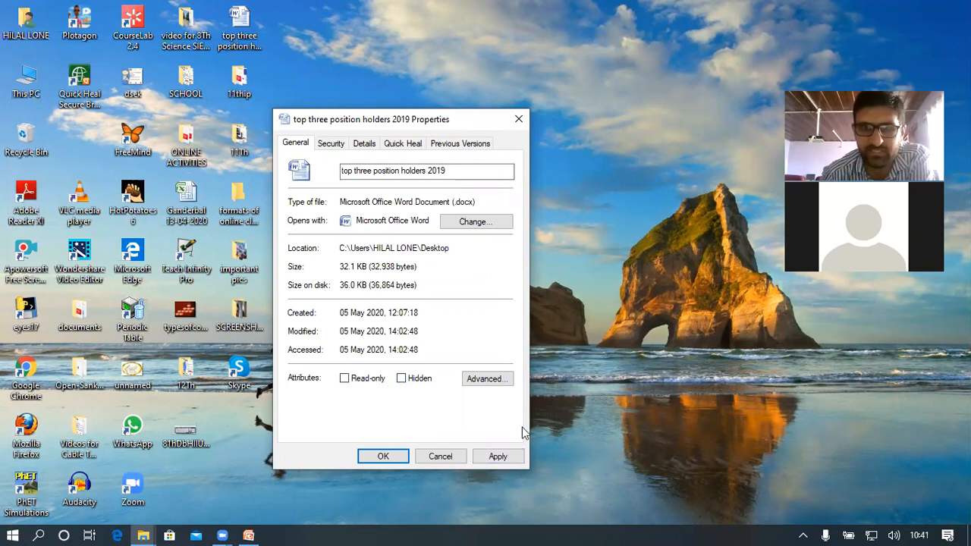
Step: View the document's security permissions and detailed properties, and close its properties
{"action": "left_click", "coordinate": [340, 147]}
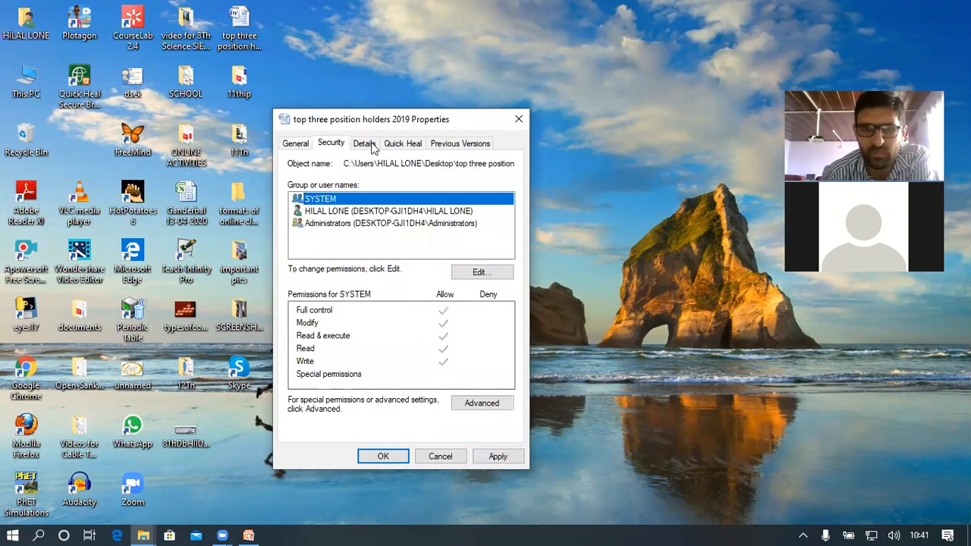
{"action": "left_click", "coordinate": [364, 144]}
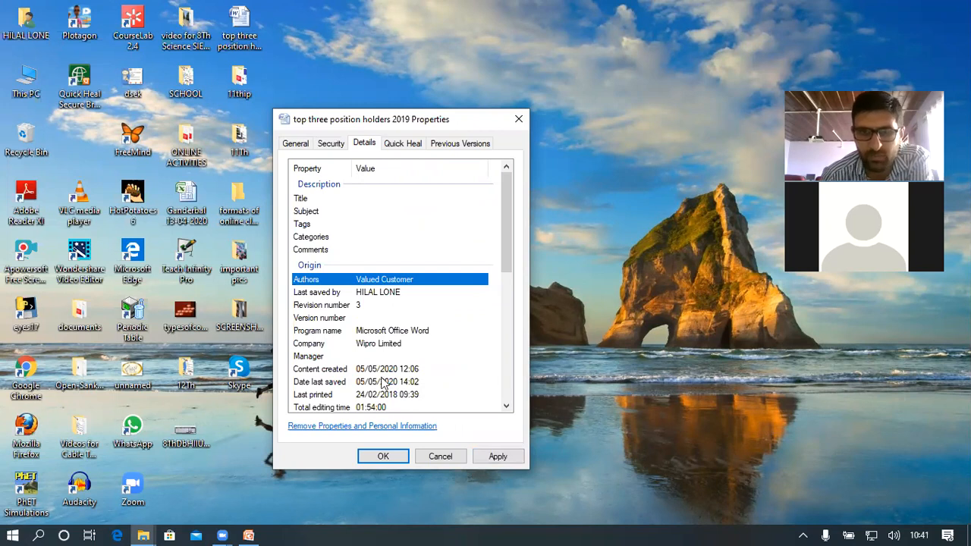
{"action": "left_click", "coordinate": [519, 119]}
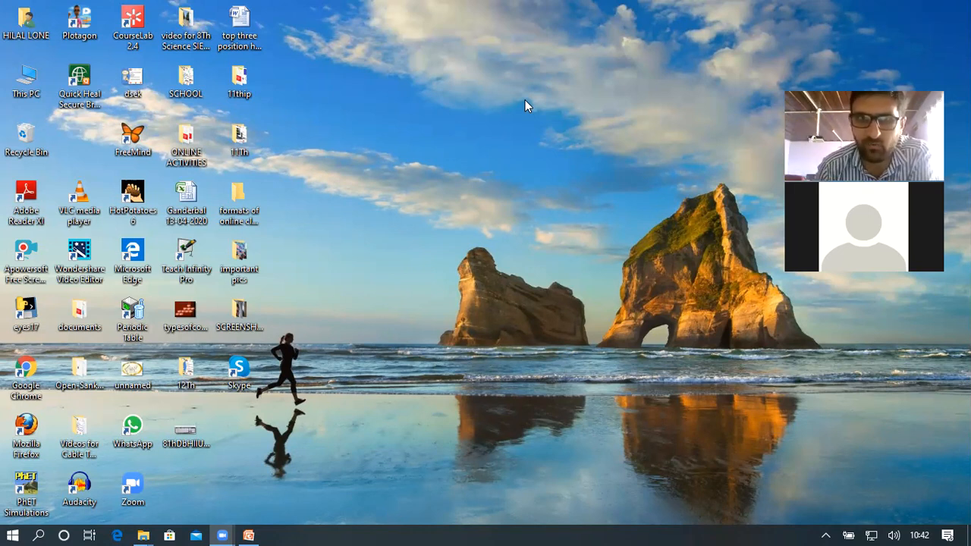
Step: Open the 11thip folder's properties, highlight the drive in its location path, and cancel the dialog
{"action": "right_click", "coordinate": [232, 80]}
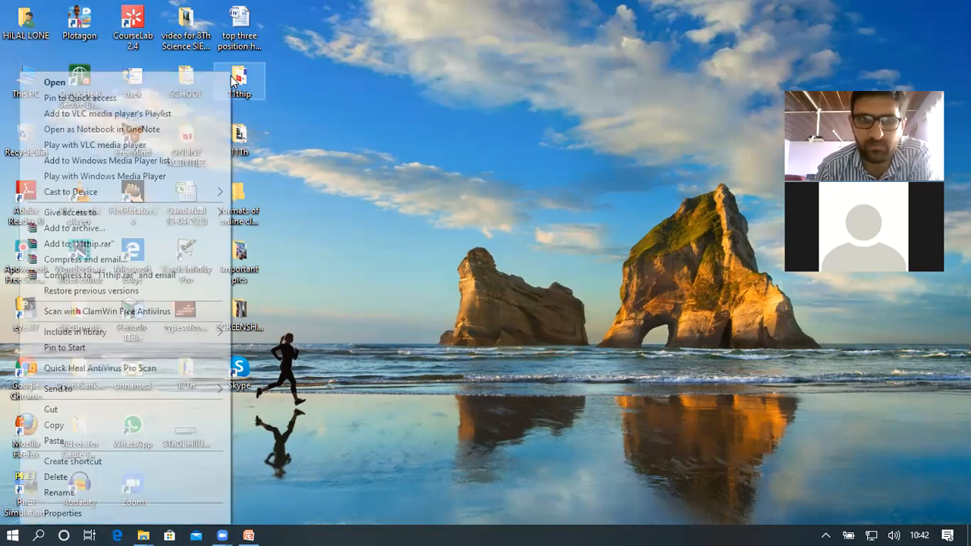
{"action": "left_click", "coordinate": [64, 514]}
{"action": "left_click_drag", "start_coordinate": [302, 187], "coordinate": [403, 189]}
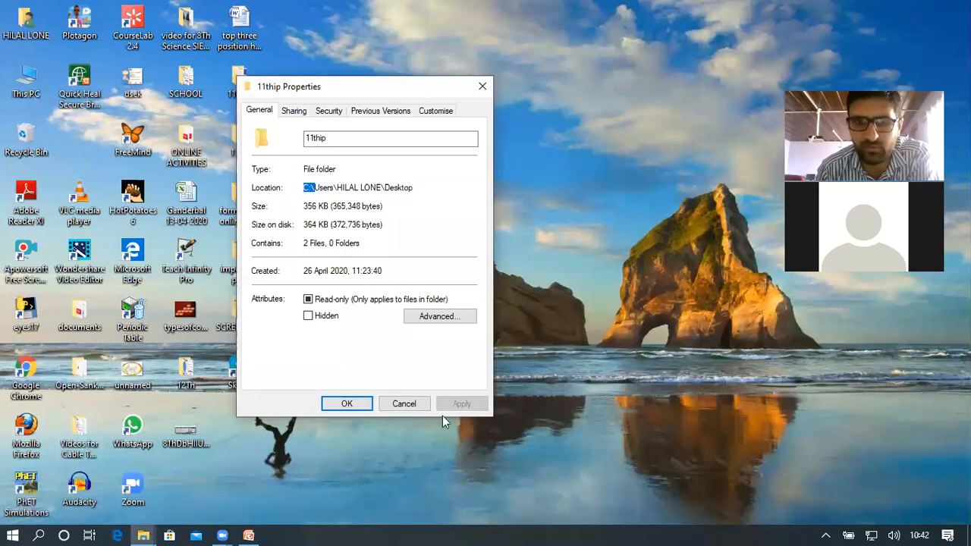
{"action": "left_click", "coordinate": [410, 398]}
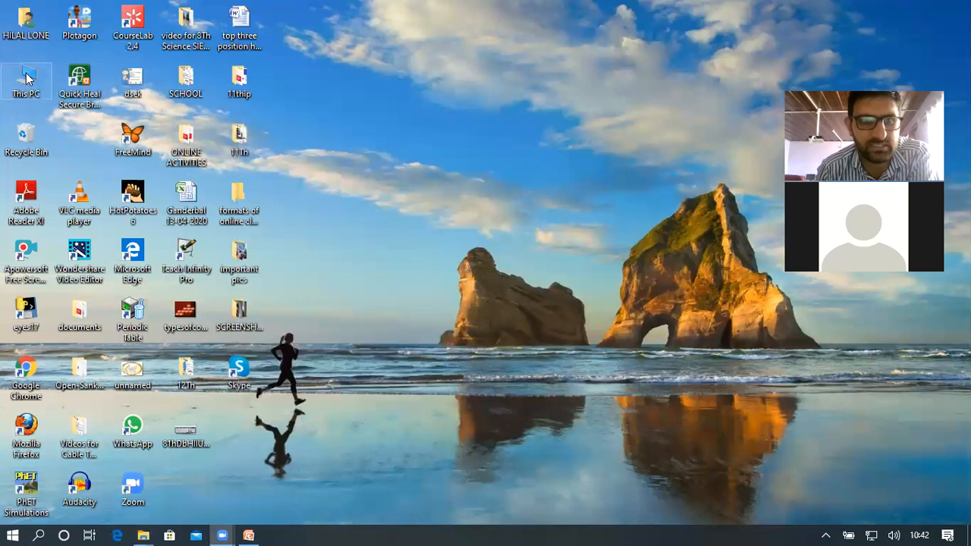
Step: Open This PC and follow the path Local Disk (C:), Users, the user's own folder, Desktop
{"action": "double_click", "coordinate": [26, 77]}
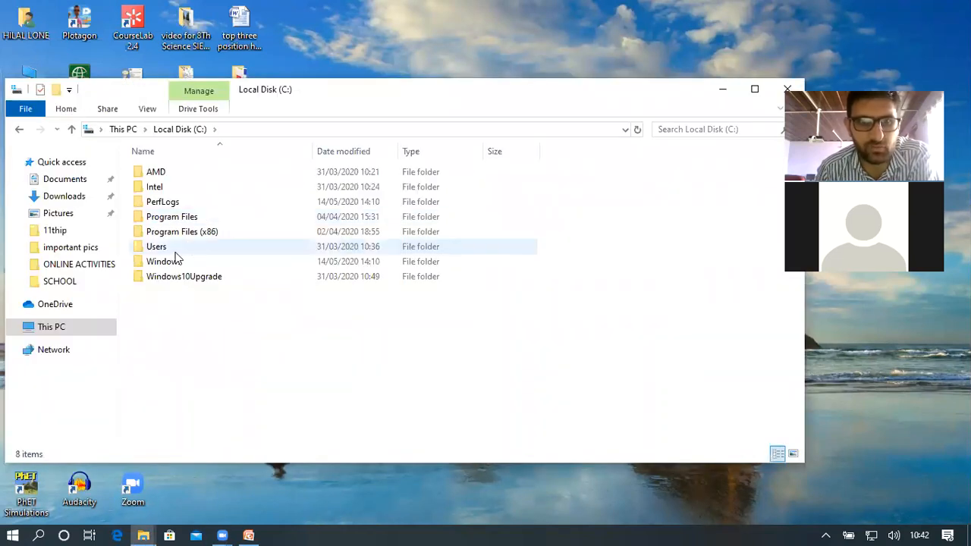
{"action": "left_click", "coordinate": [178, 251]}
{"action": "double_click", "coordinate": [178, 254]}
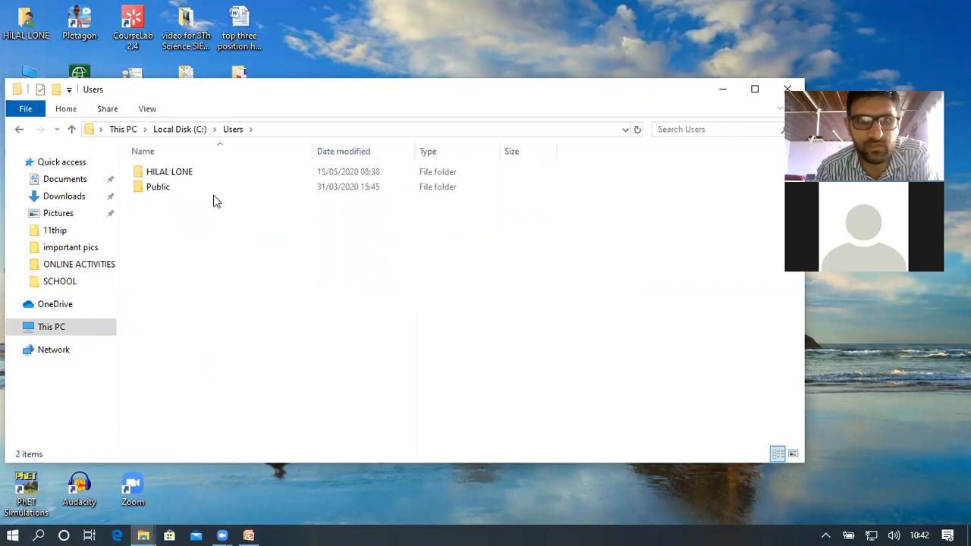
{"action": "left_click", "coordinate": [200, 177]}
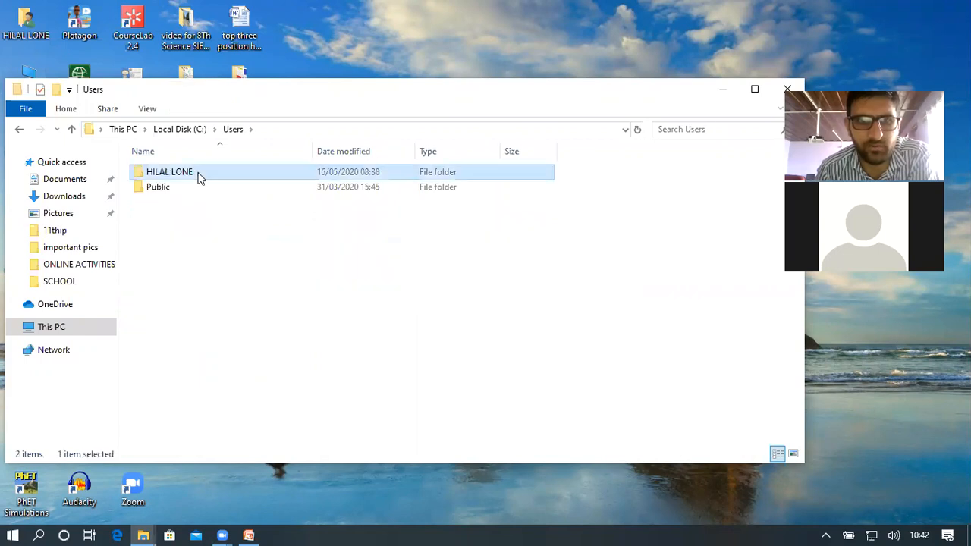
{"action": "double_click", "coordinate": [182, 249]}
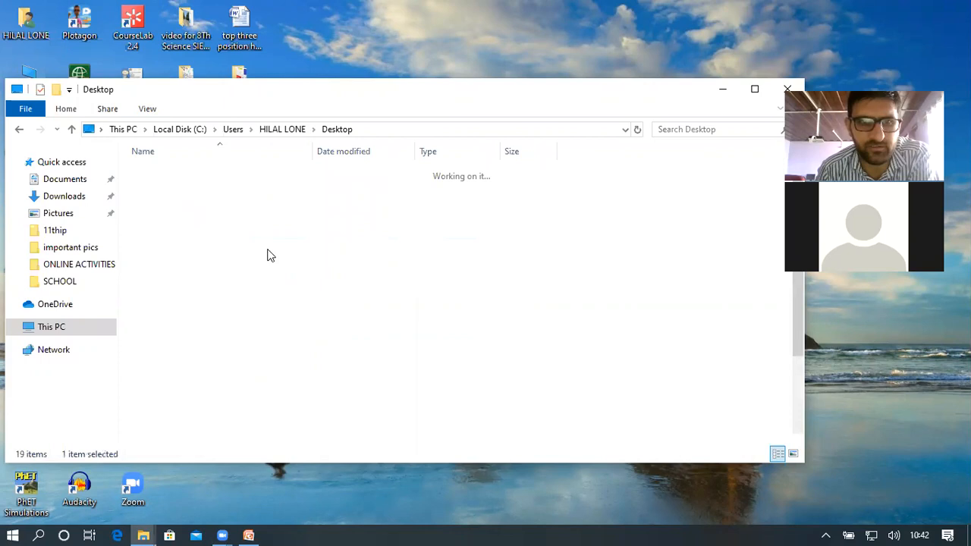
Step: Locate and select the top three position holders 2019 document in the Desktop folder, and close the window
{"action": "scroll", "coordinate": [270, 250], "scroll_direction": "down", "scroll_amount": 2}
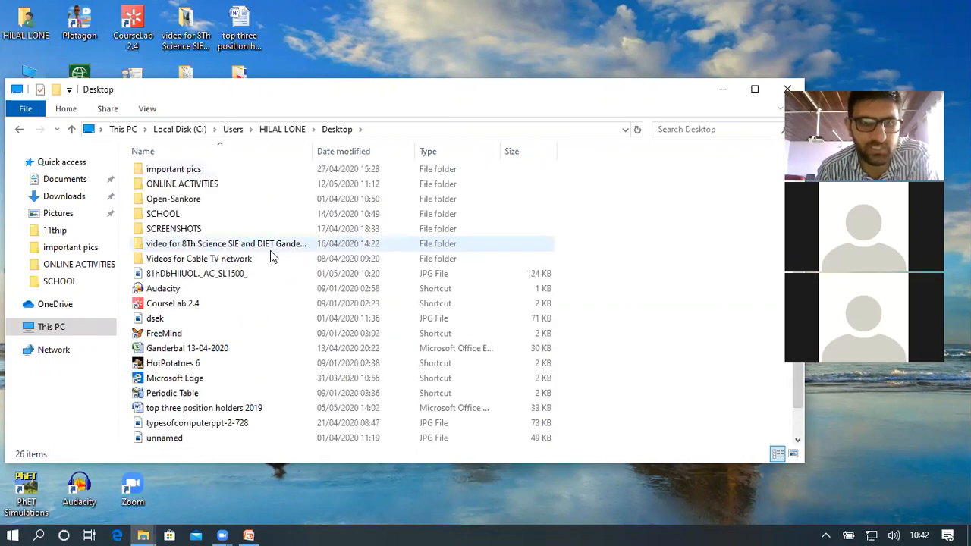
{"action": "scroll", "coordinate": [270, 250], "scroll_direction": "down", "scroll_amount": 1}
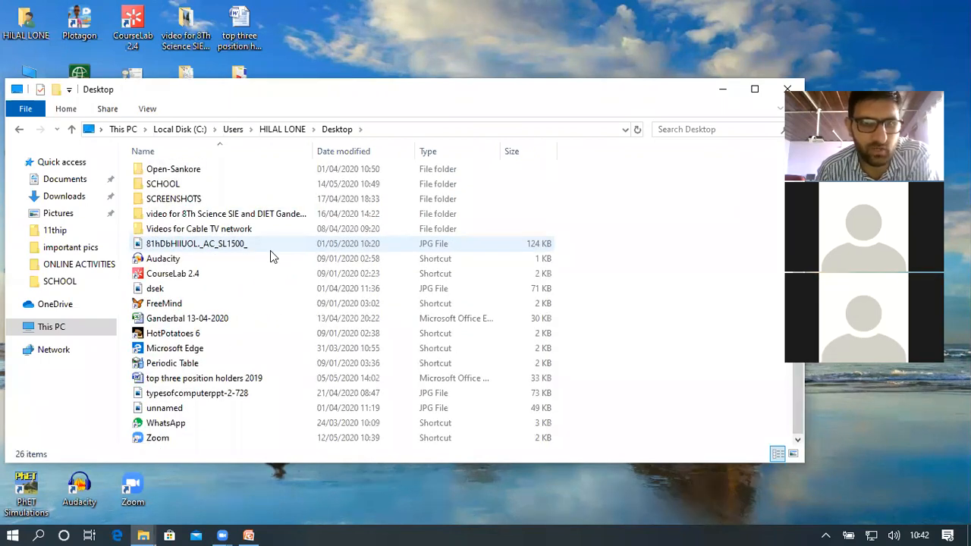
{"action": "left_click", "coordinate": [213, 376]}
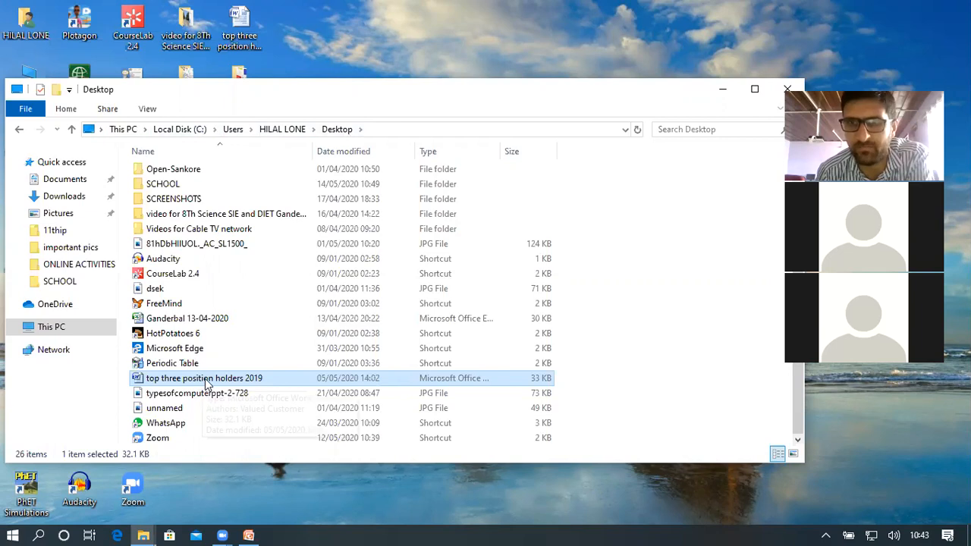
{"action": "left_click_drag", "start_coordinate": [639, 91], "coordinate": [532, 92]}
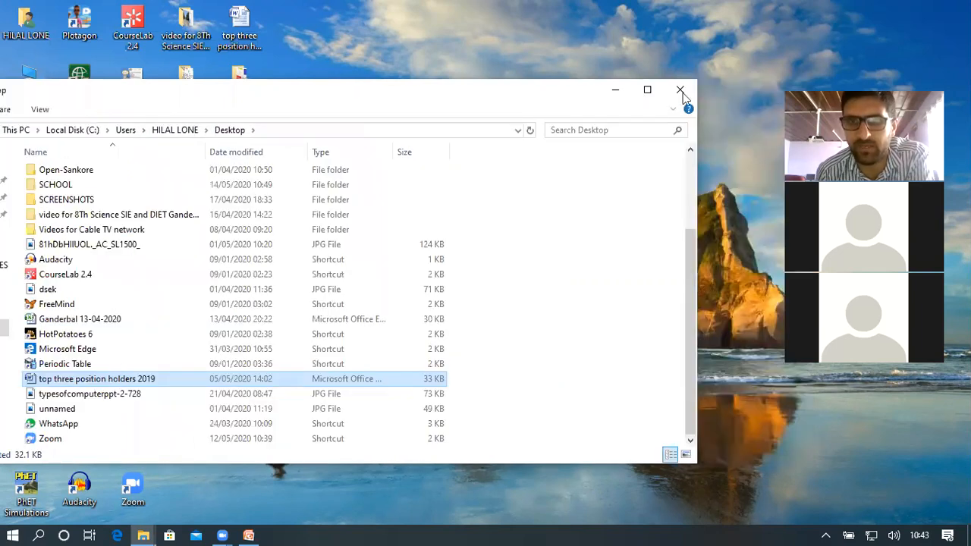
{"action": "left_click", "coordinate": [681, 90]}
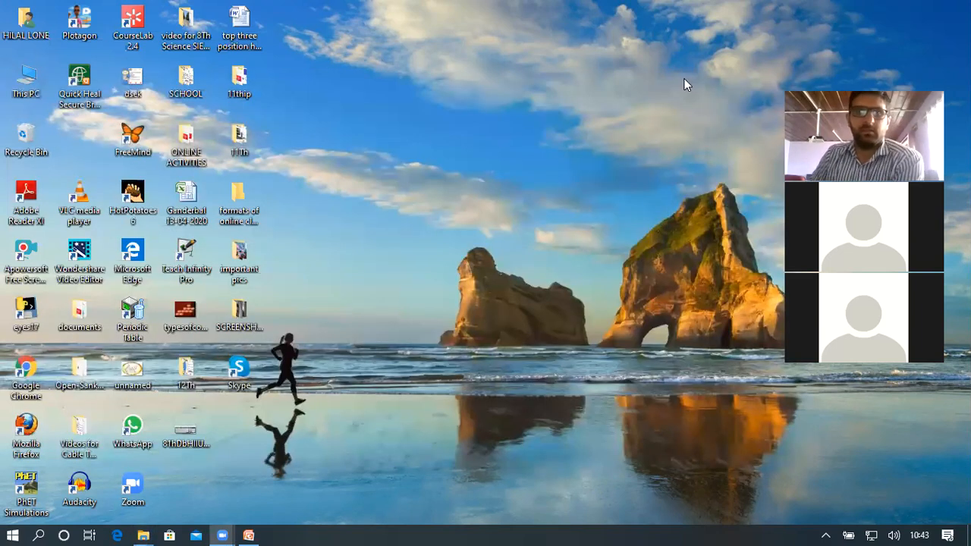